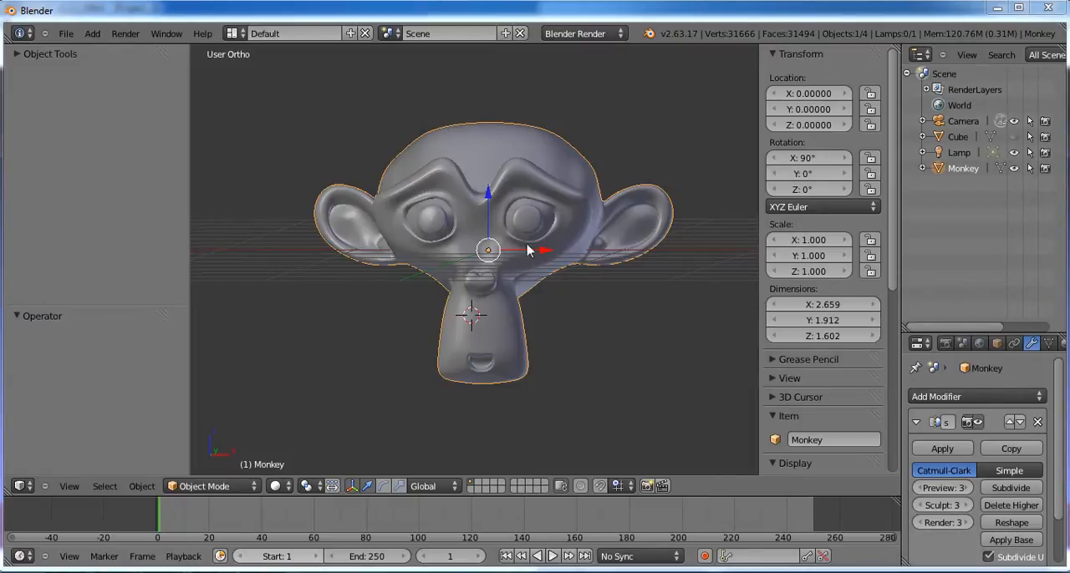
mouse_move(466, 261)
middle_mouse_down()
mouse_move(501, 250)
mouse_move(452, 267)
middle_mouse_up()
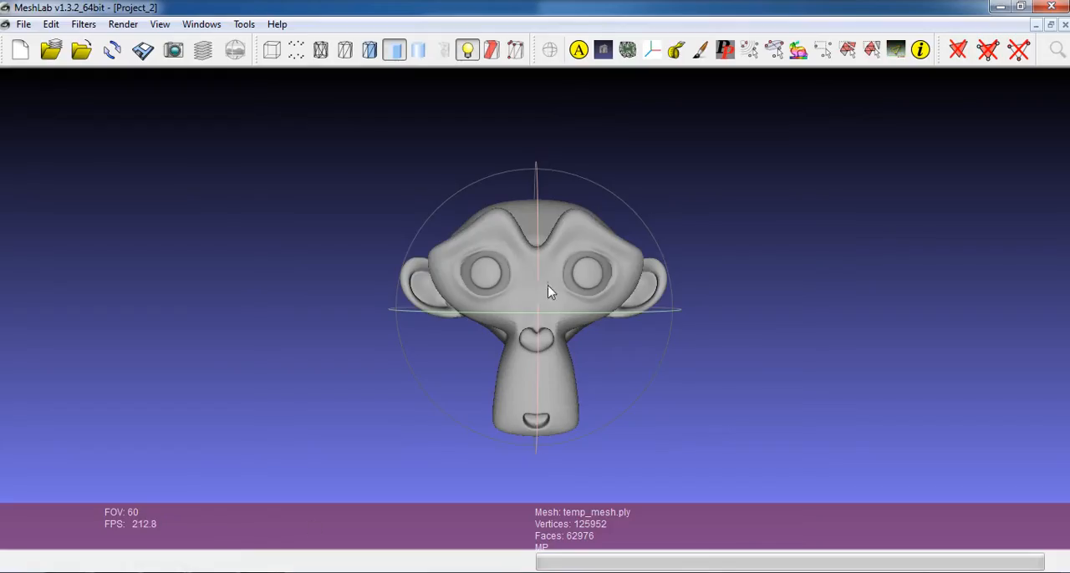
scroll(552, 291, "up", 3)
scroll(553, 293, "down", 1)
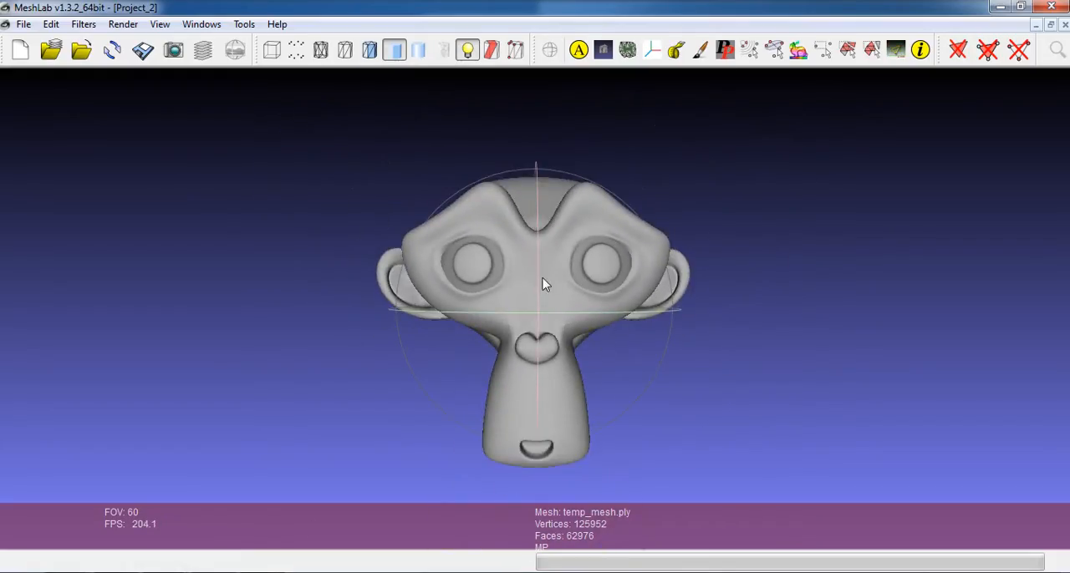
Step: Colorize the monkey mesh by Gauss curvature with the Colorize curvature (APSS) filter in MeshLab
left_click(83, 25)
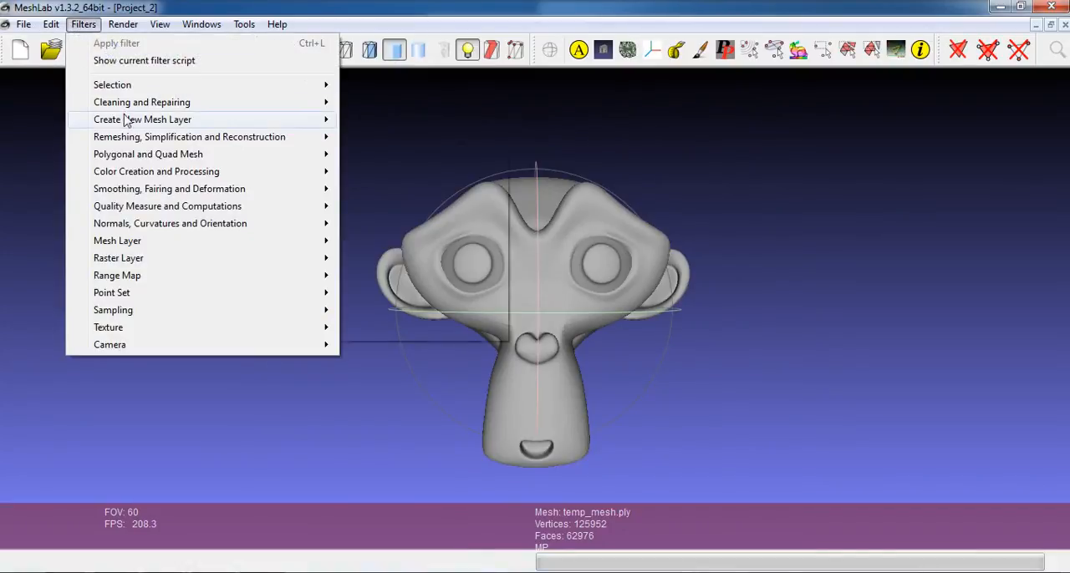
mouse_move(131, 104)
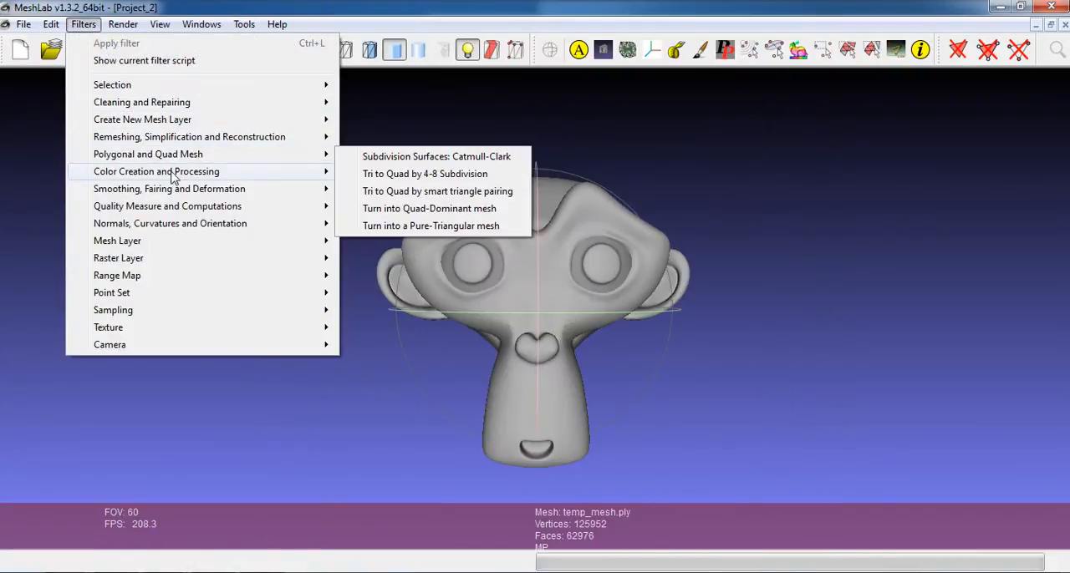
mouse_move(263, 176)
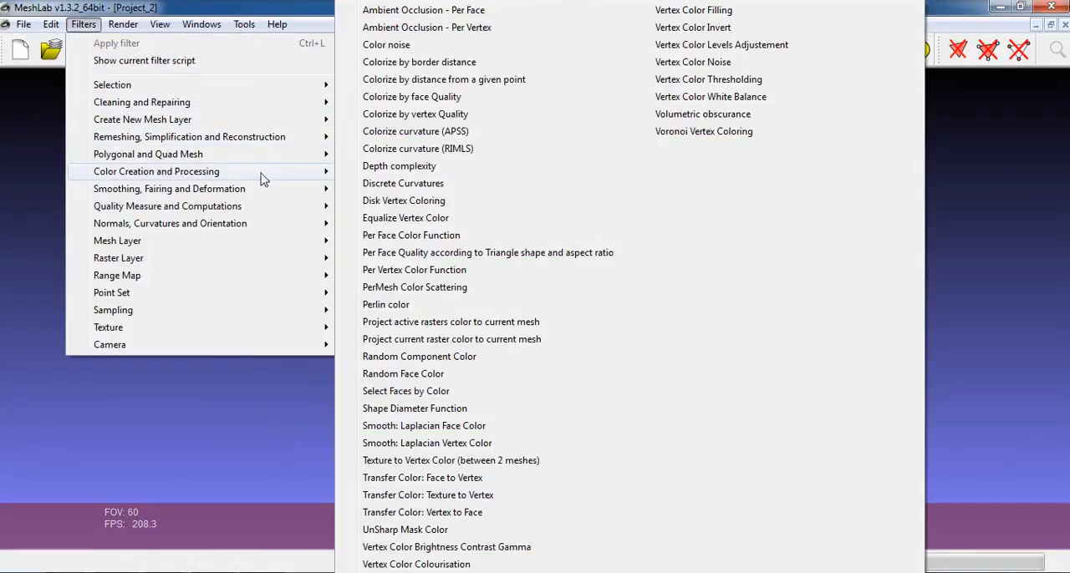
left_click(419, 136)
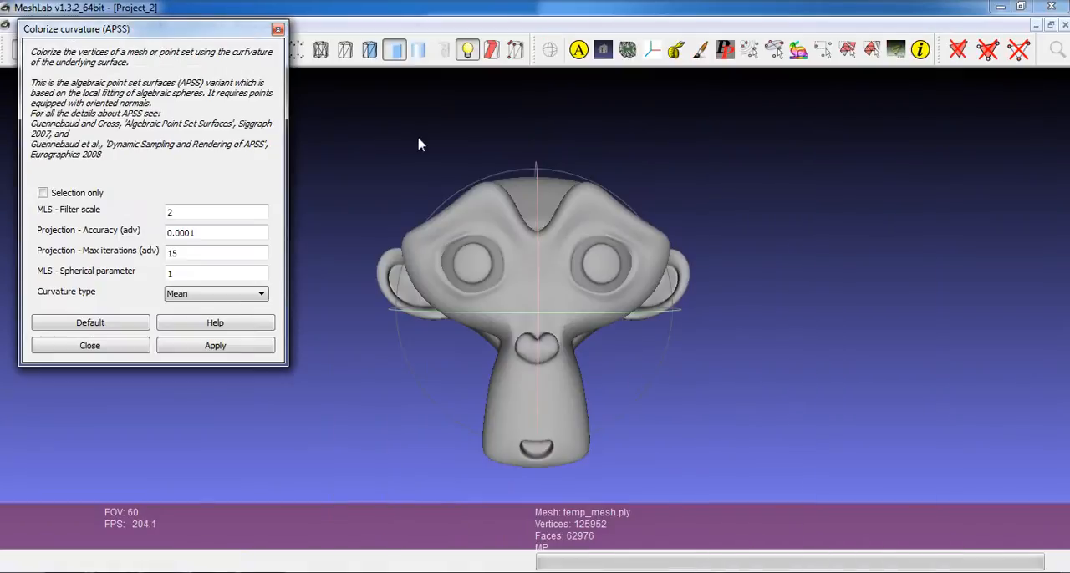
left_click(251, 293)
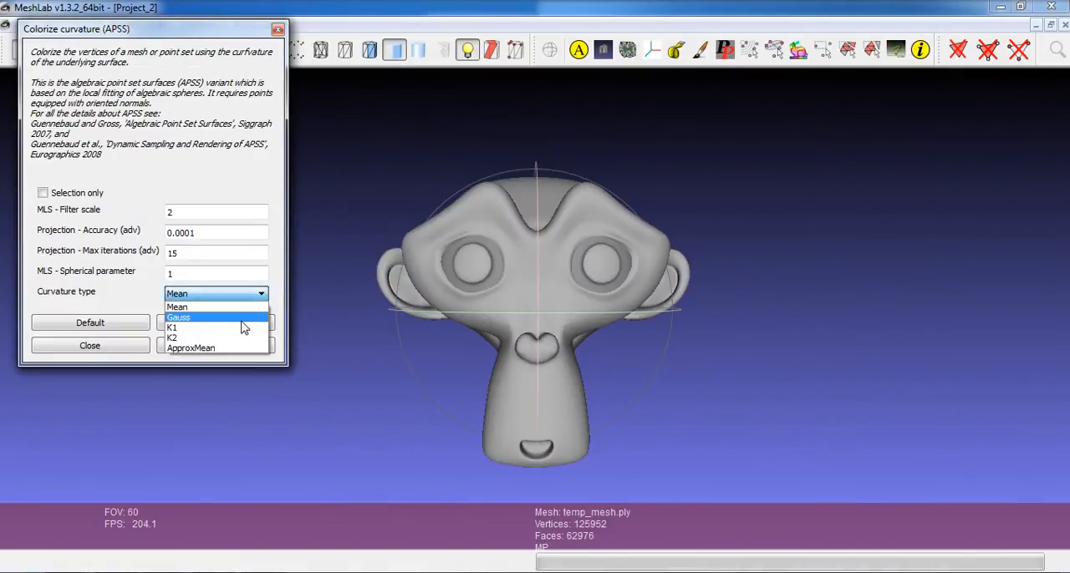
left_click(242, 315)
left_click(241, 345)
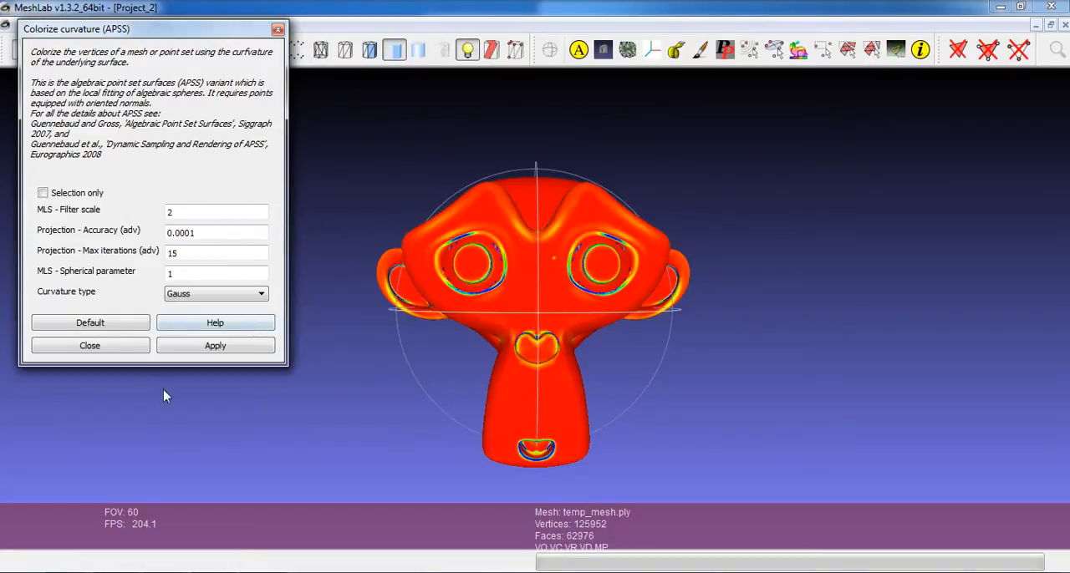
left_click(143, 348)
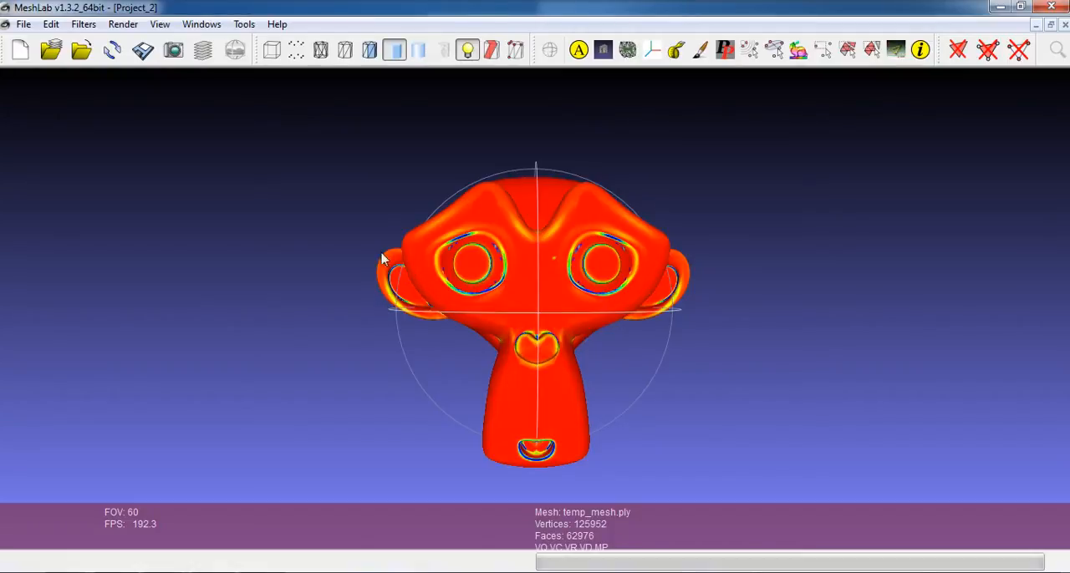
Step: Review the current filter script and browse the existing scripts in C:\Dev\Hg_ODC\meshlab_scripts without saving
left_click(81, 24)
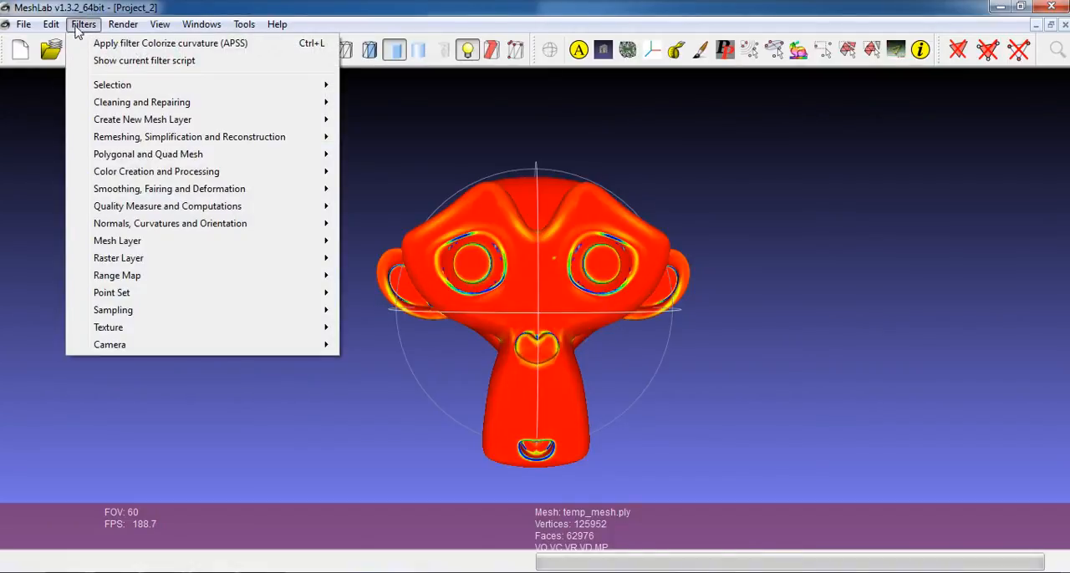
left_click(108, 62)
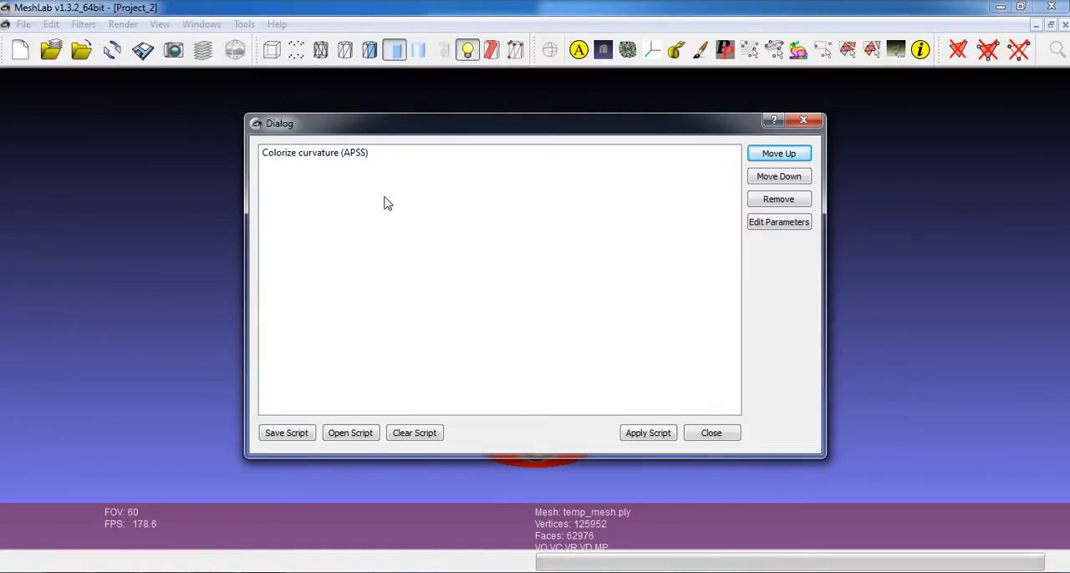
left_click(292, 433)
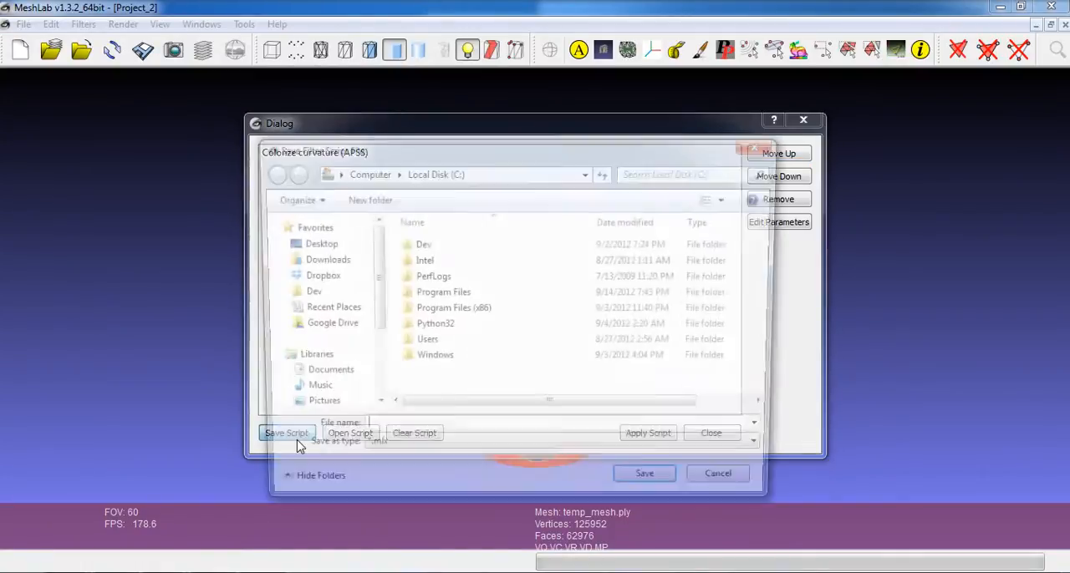
left_click(419, 245)
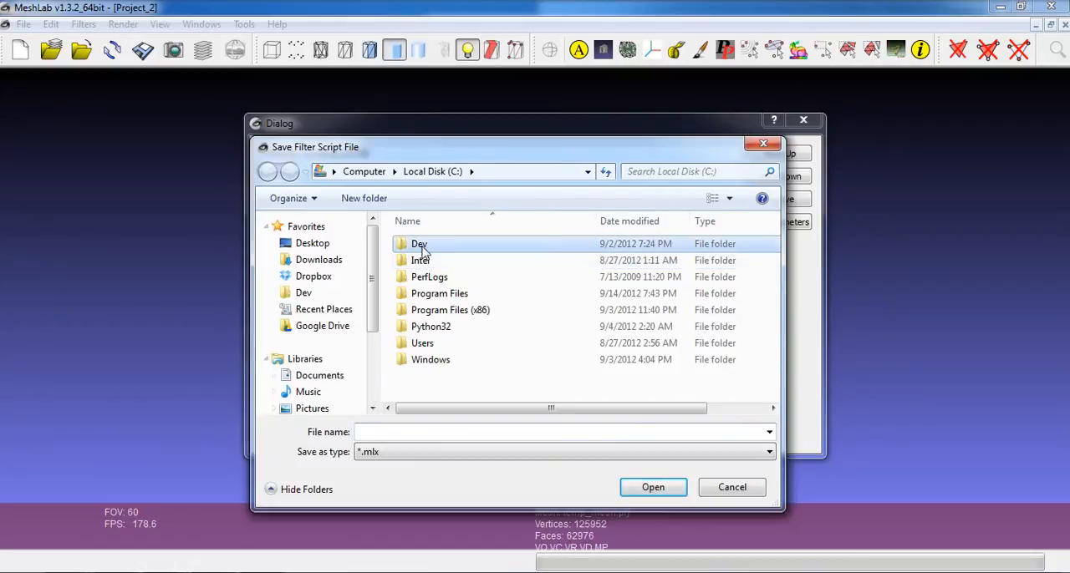
double_click(419, 244)
double_click(446, 278)
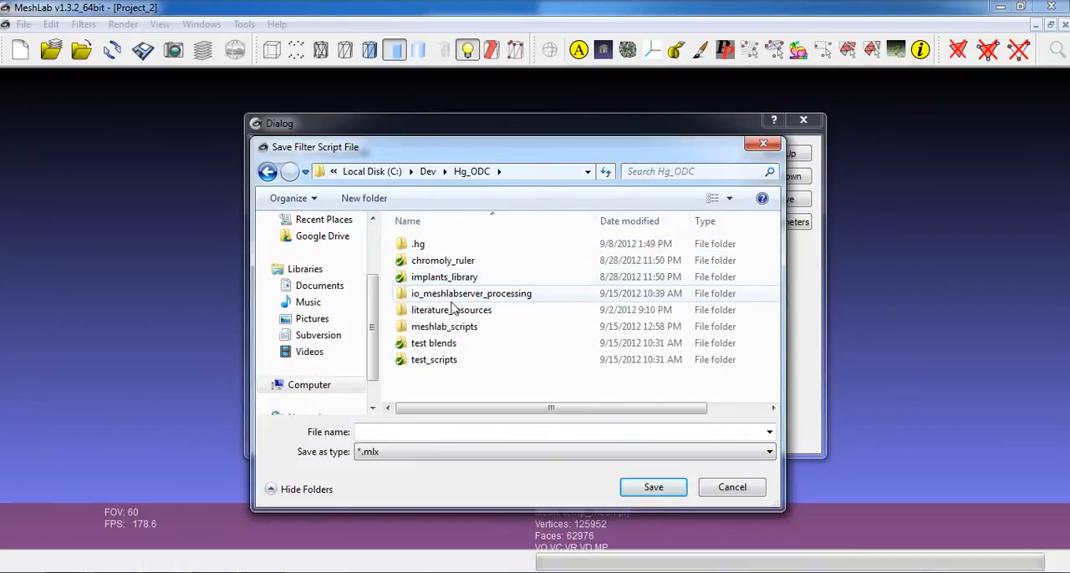
double_click(471, 327)
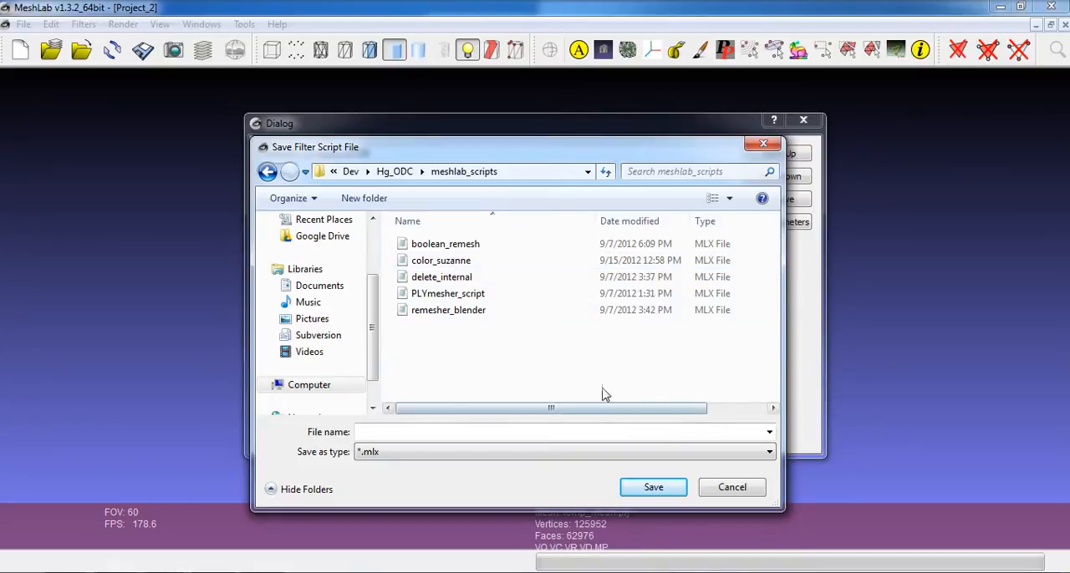
left_click(747, 489)
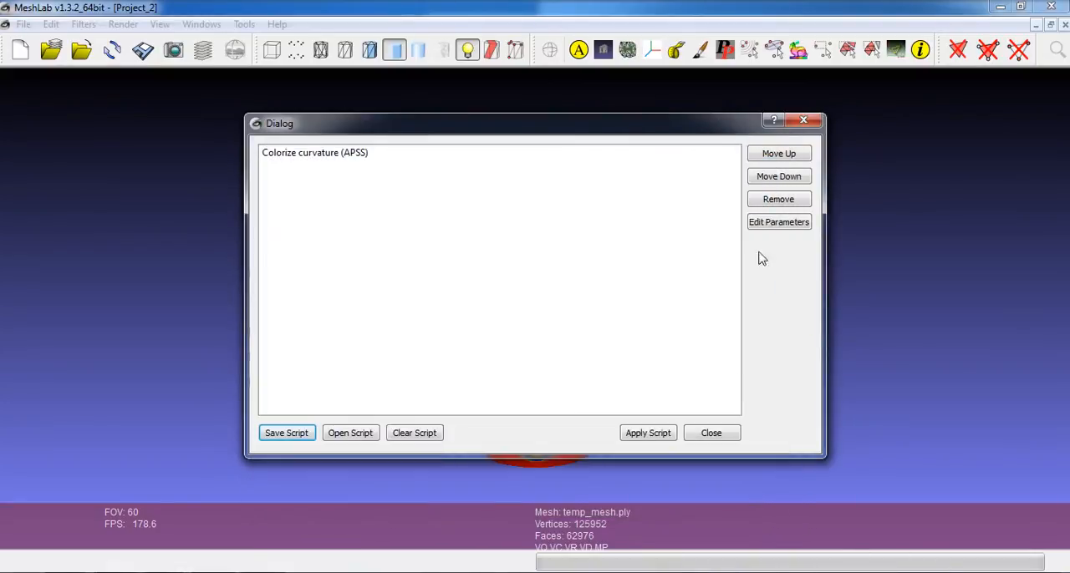
left_click(805, 123)
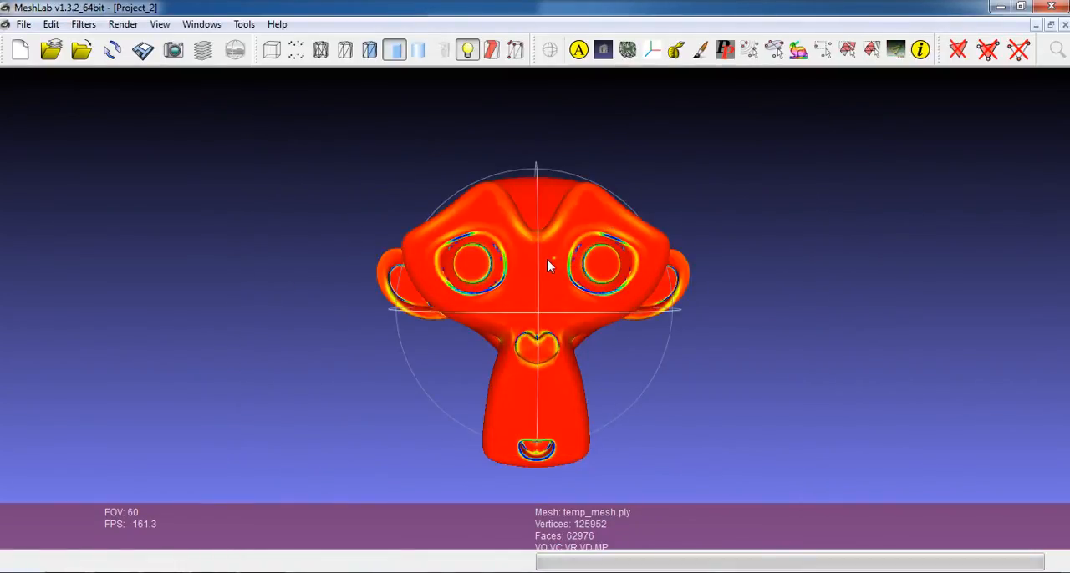
Step: Close MeshLab and select the io_mesh_meshlab file in Blender's 2.63 scripts\addons folder
left_click(1051, 6)
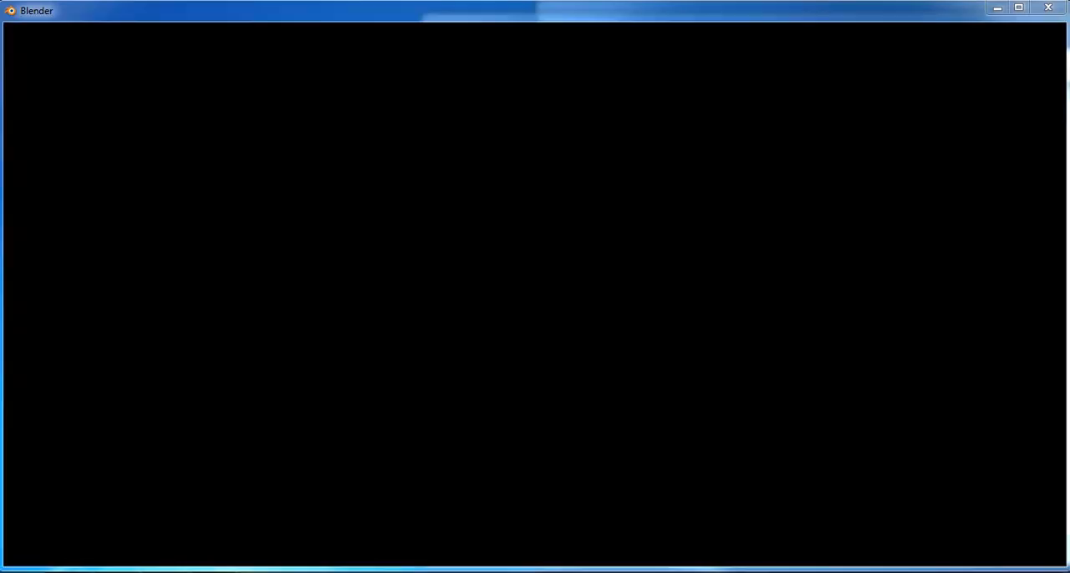
mouse_move(152, 544)
left_click(259, 527)
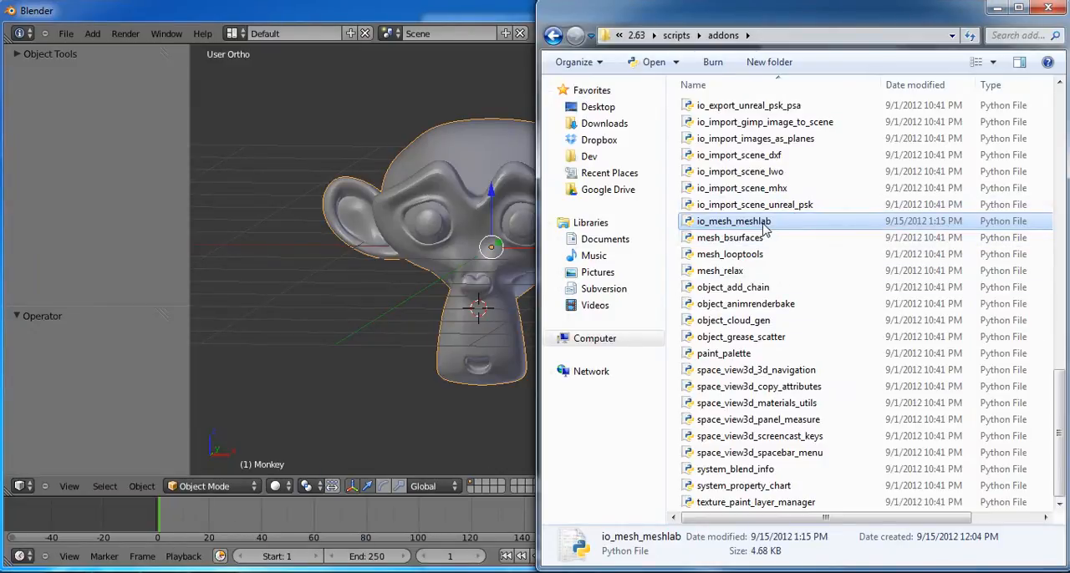
left_click(765, 229)
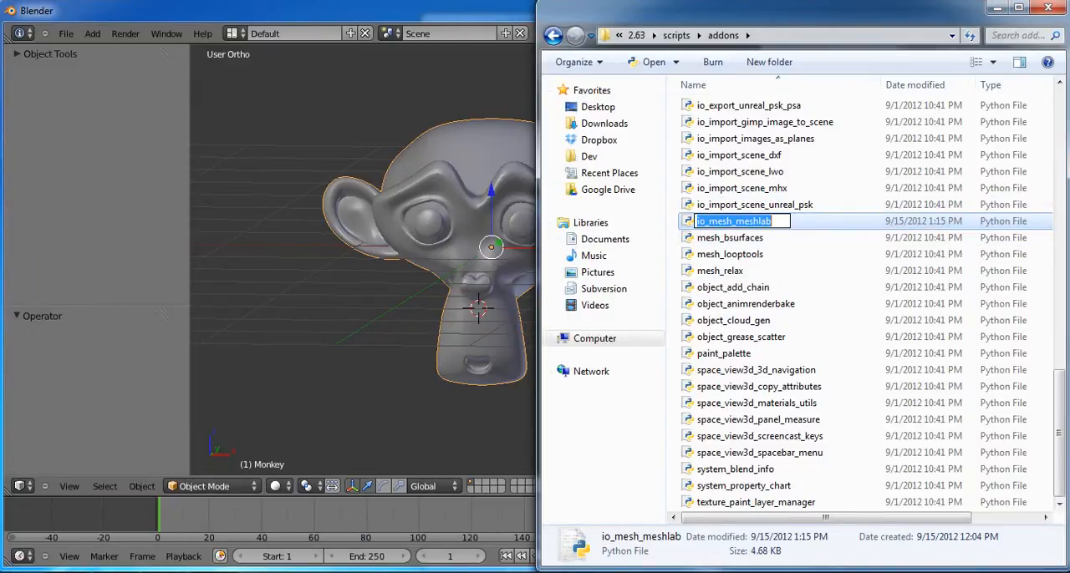
Step: Enable the Import-Export: Meshlab Processing add-on in Blender's user preferences and return to the 3D scene
left_click(250, 530)
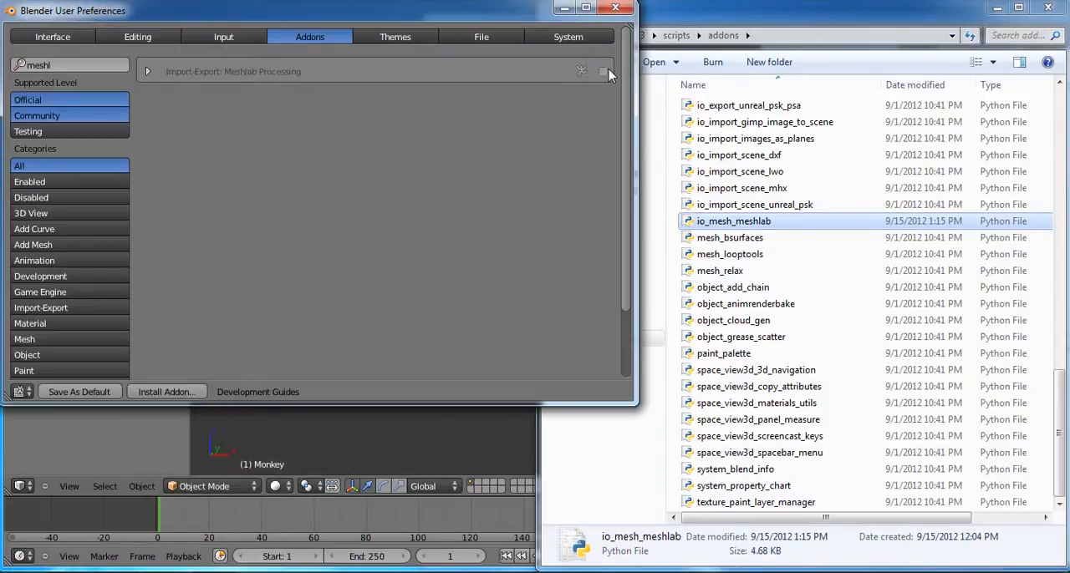
left_click(604, 72)
left_click(428, 453)
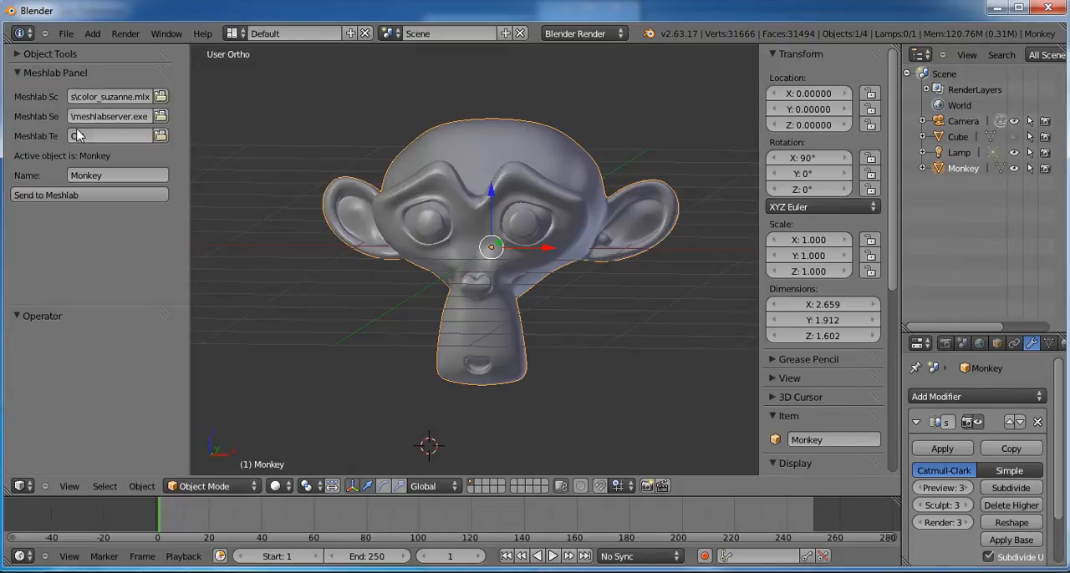
Step: Set the Meshlab script to color_suzanne.mlx and the Meshlab server path to C:\Program Files\VCG\Meshlab\meshlabserver.exe
left_click(160, 97)
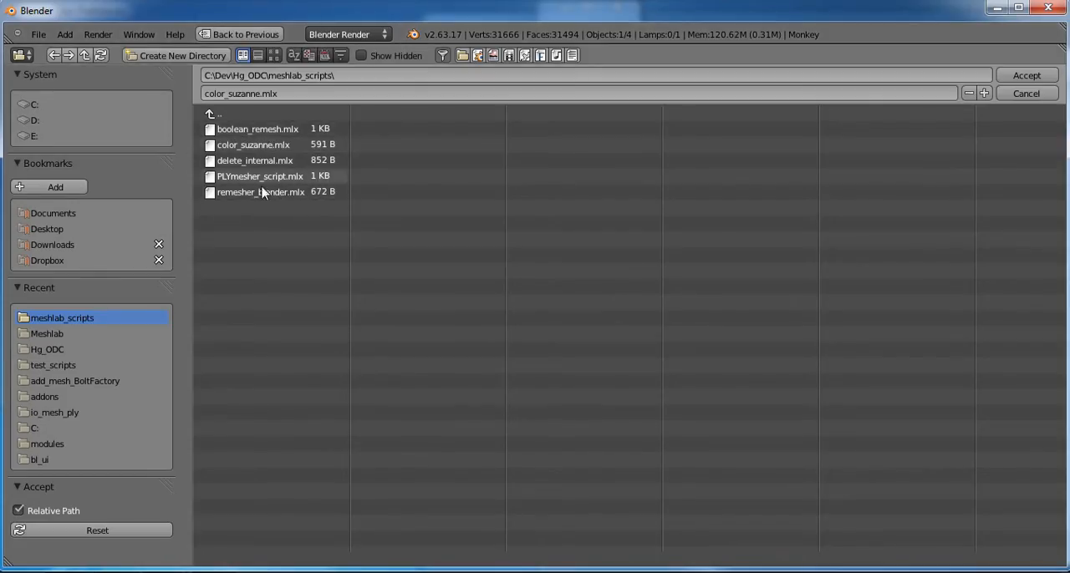
left_click(280, 146)
left_click(1028, 75)
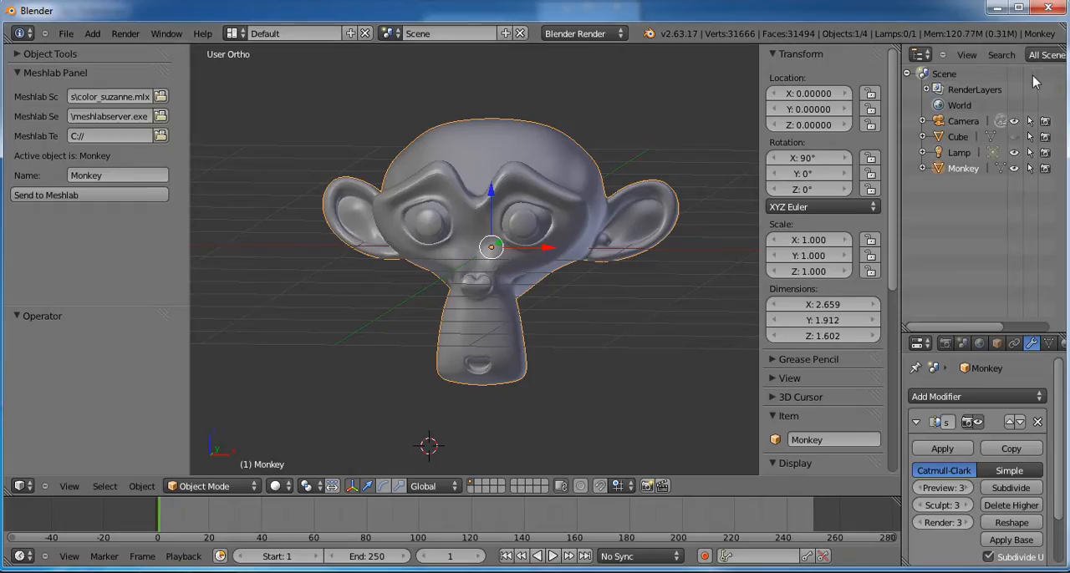
left_click(160, 114)
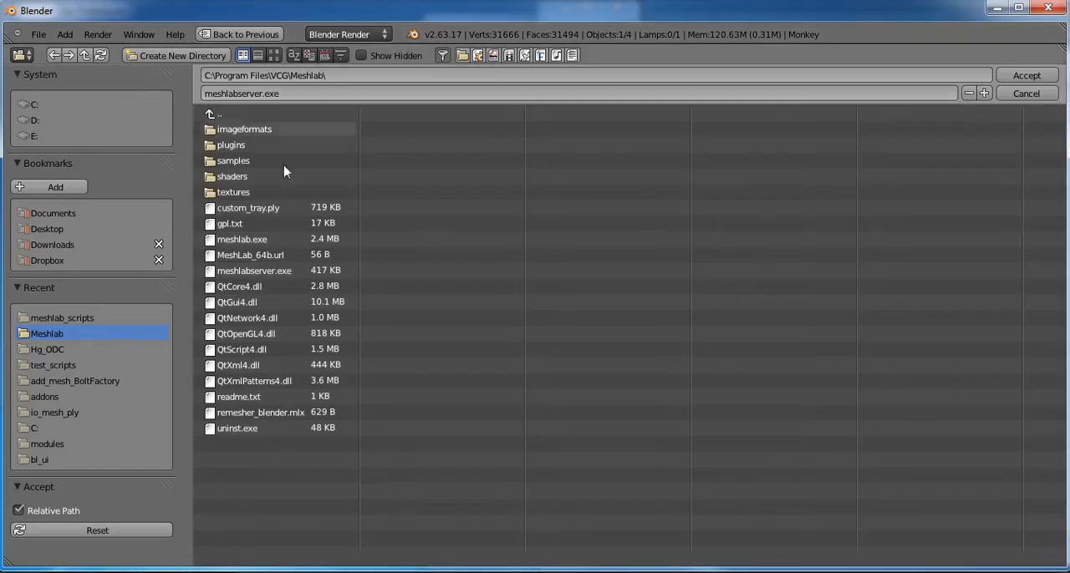
left_click(268, 274)
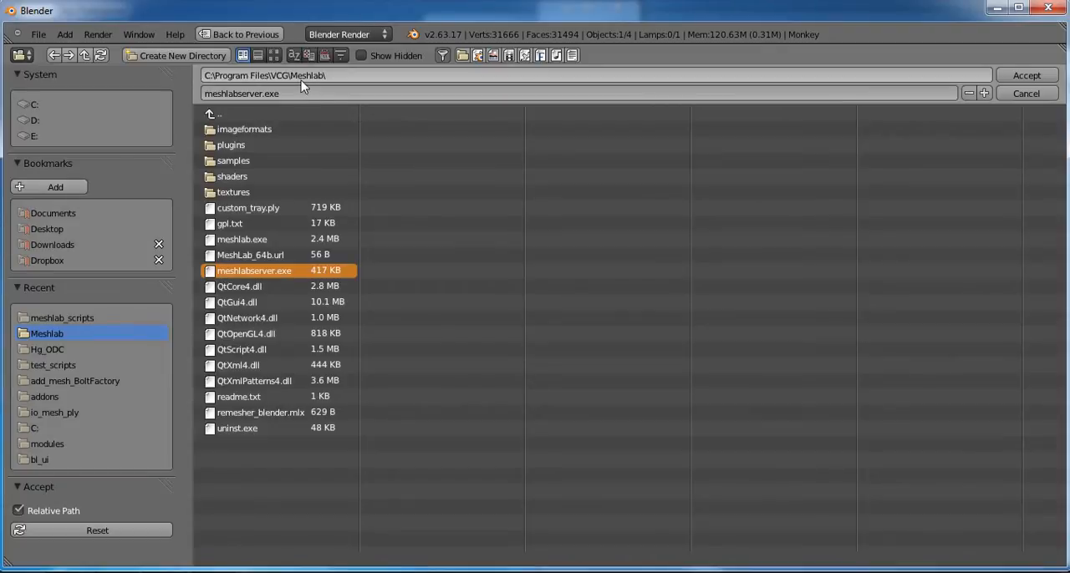
left_click(1026, 76)
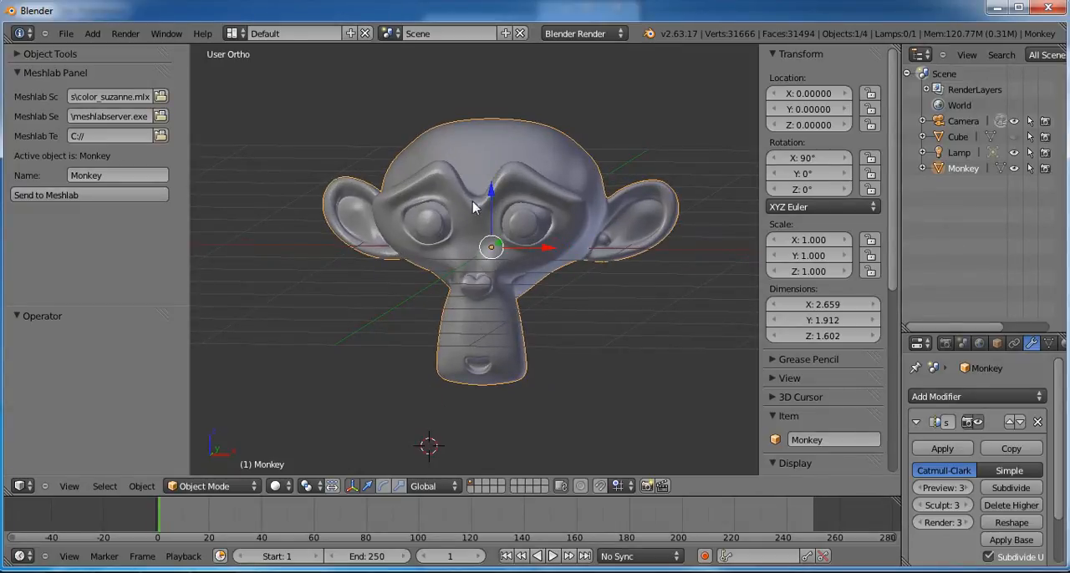
Step: Send the Monkey object to Meshlab for processing and hide the original Monkey
left_click(39, 199)
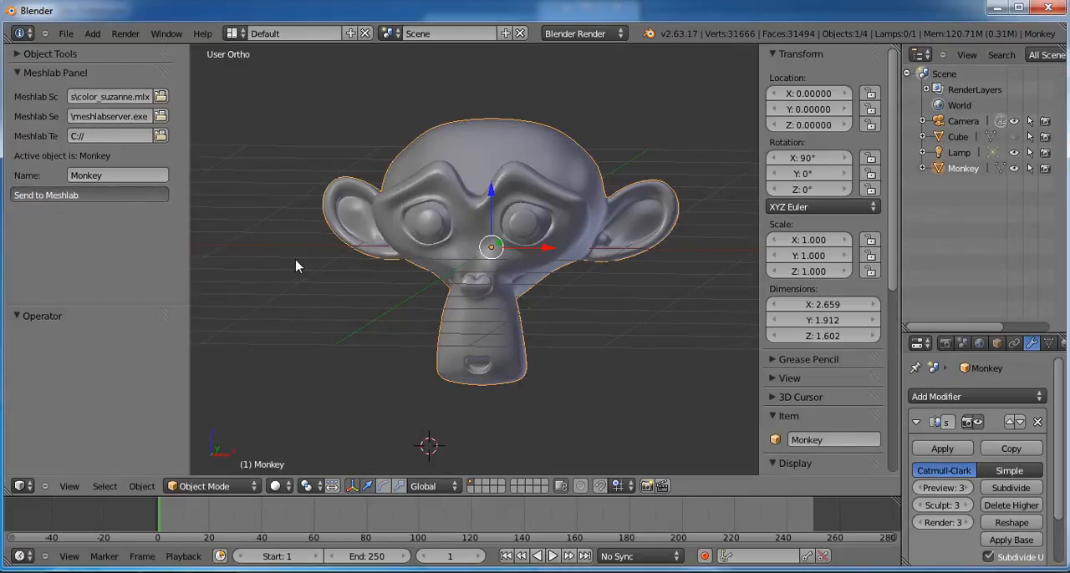
left_click(1013, 168)
middle_click_drag(509, 298, 493, 284)
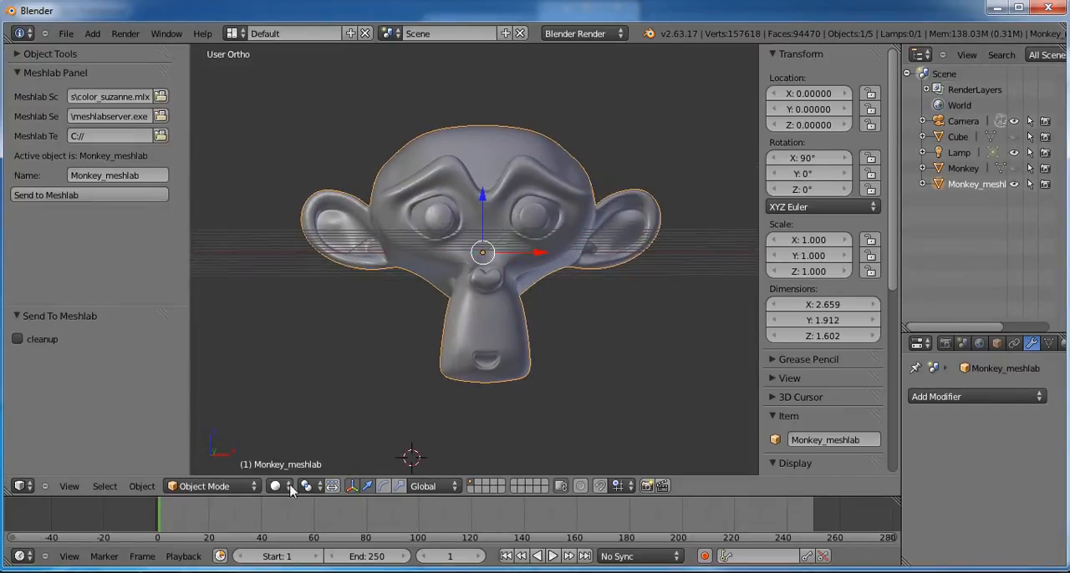
Step: Set the viewport shading to Texture to inspect the colours on Monkey_meshlab
left_click(286, 486)
left_click(298, 422)
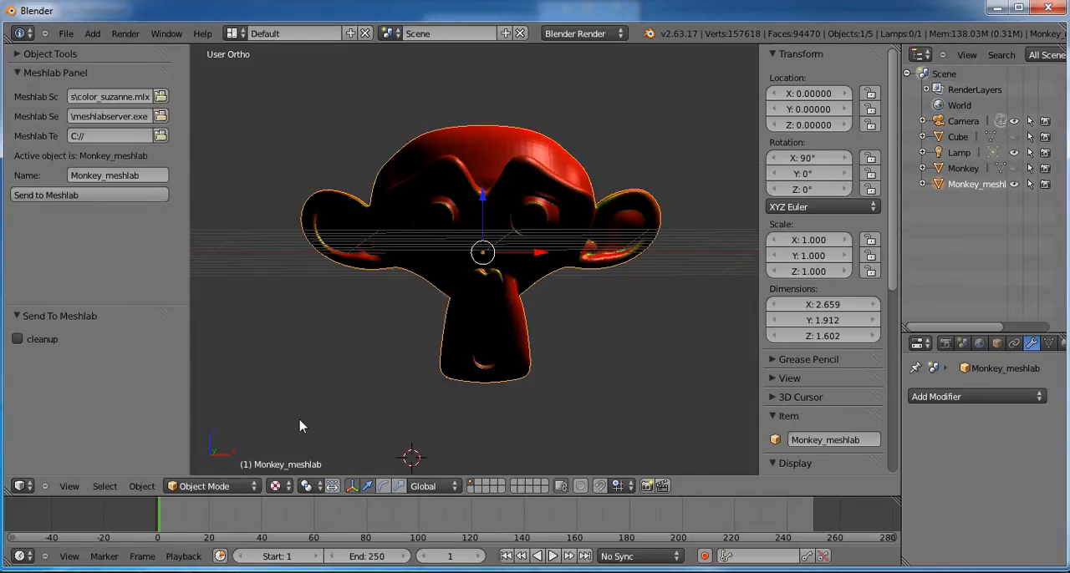
middle_click_drag(355, 385, 505, 275)
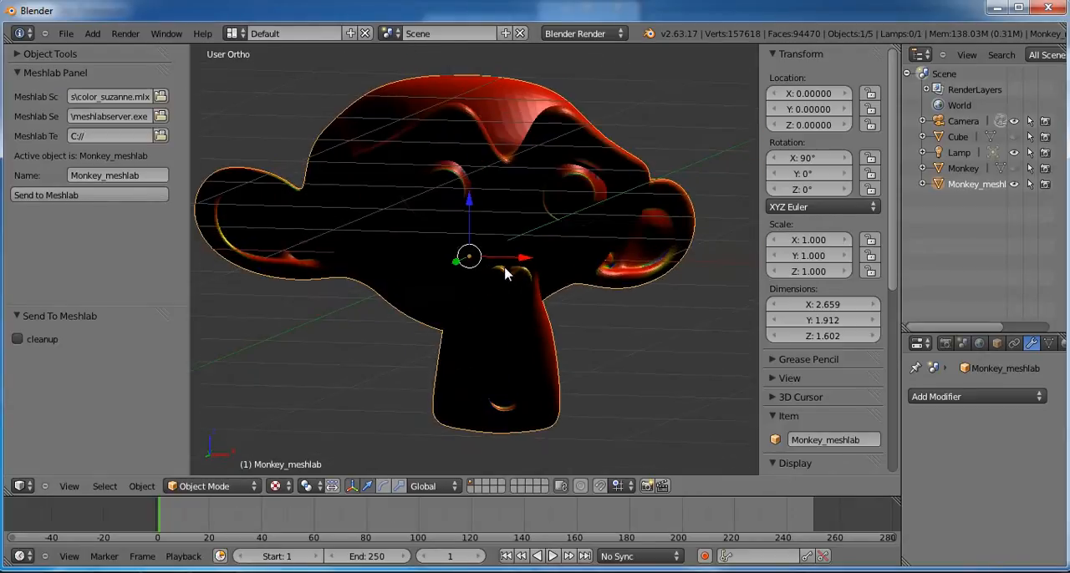
Step: Switch Monkey_meshlab to Vertex Paint mode with Solid viewport shading and inspect its curvature colours
left_click(216, 487)
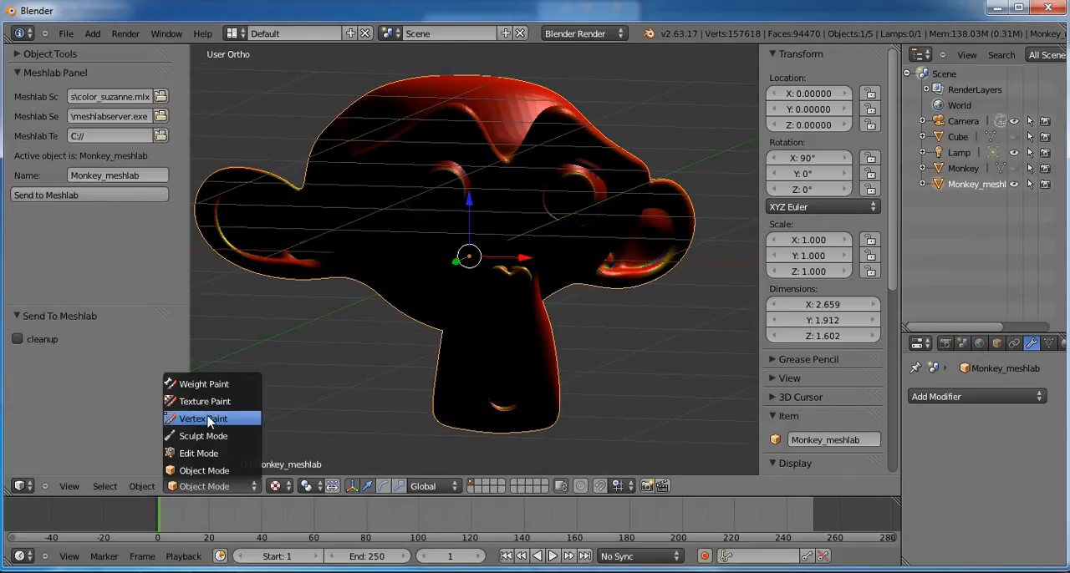
left_click(208, 418)
left_click(268, 486)
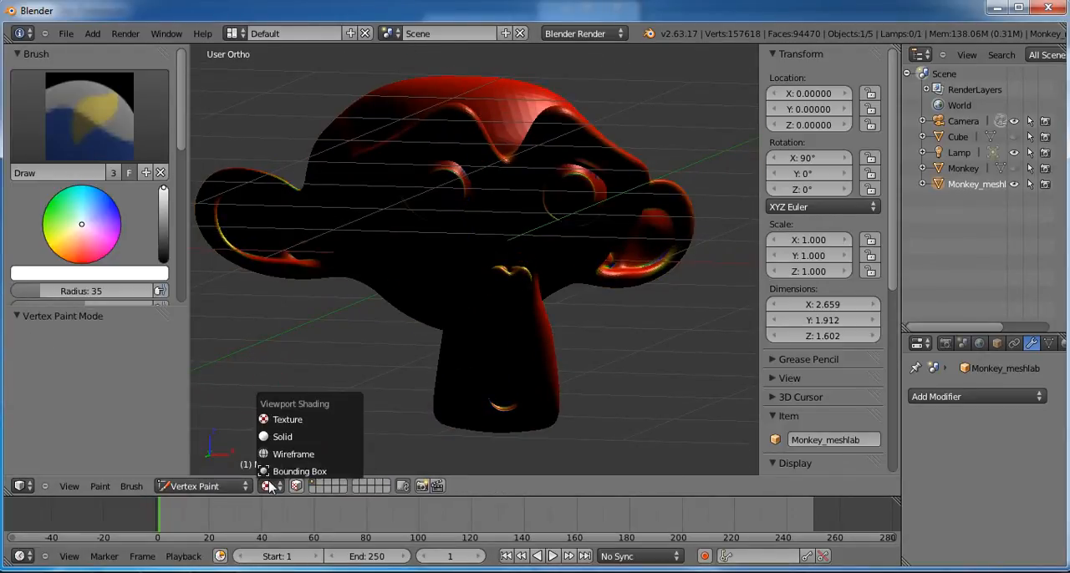
left_click(276, 436)
middle_click_drag(393, 359, 456, 310)
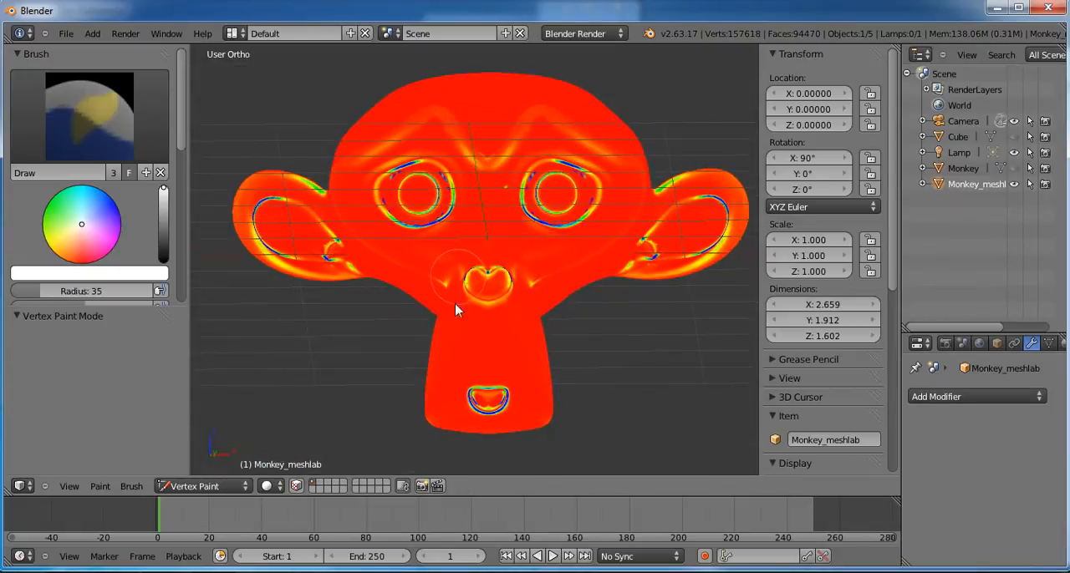
Step: Delete the Monkey_meshlab object, then make the original Monkey active and visible again
right_click(969, 186)
left_click(869, 117)
left_click(962, 169)
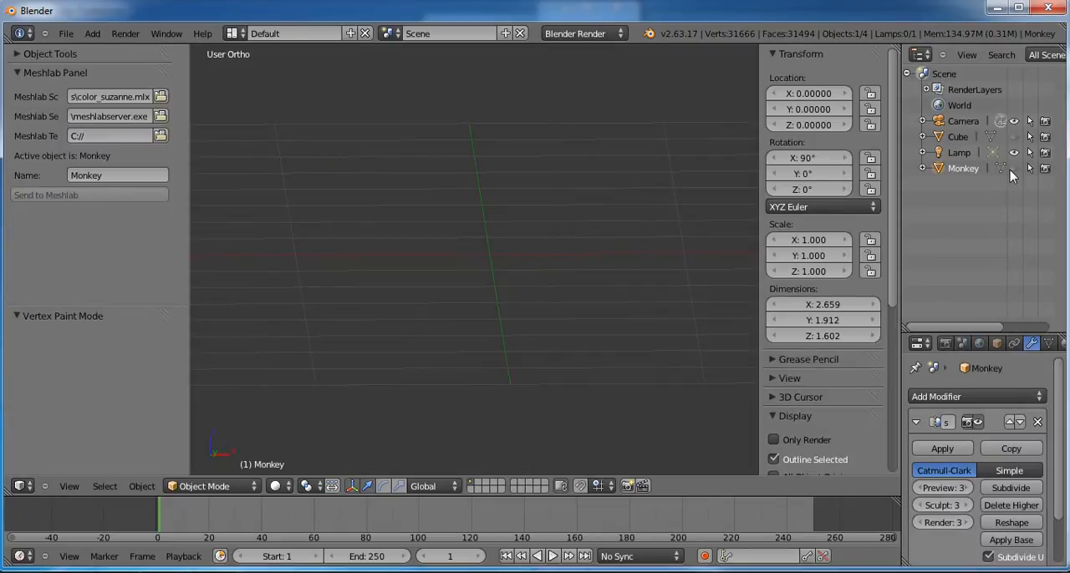
left_click(1014, 168)
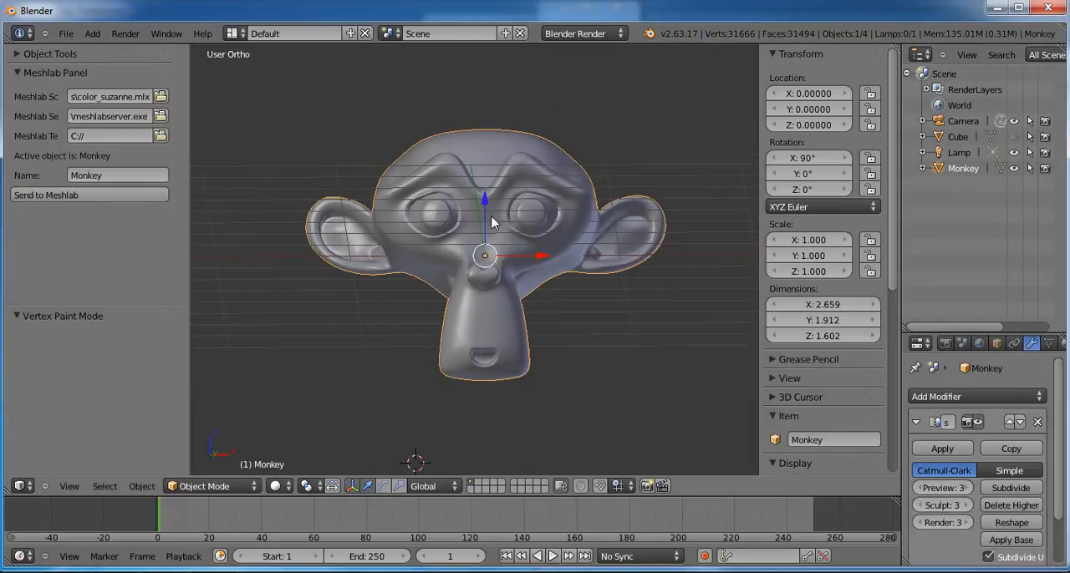
Step: Load remesher_blender.mlx from the meshlab_scripts folder as the Meshlab filter script
left_click(161, 97)
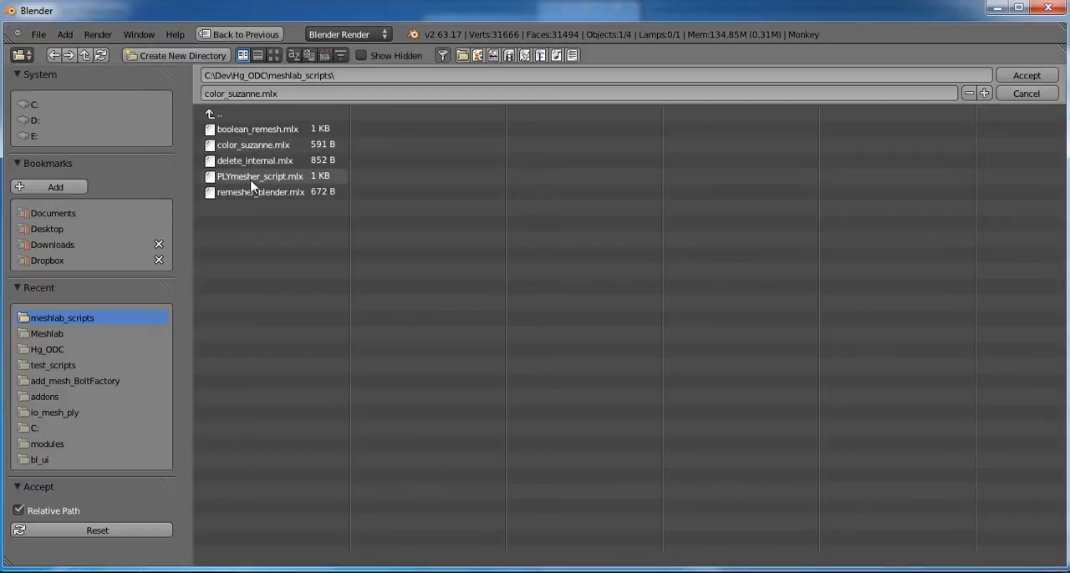
left_click(285, 193)
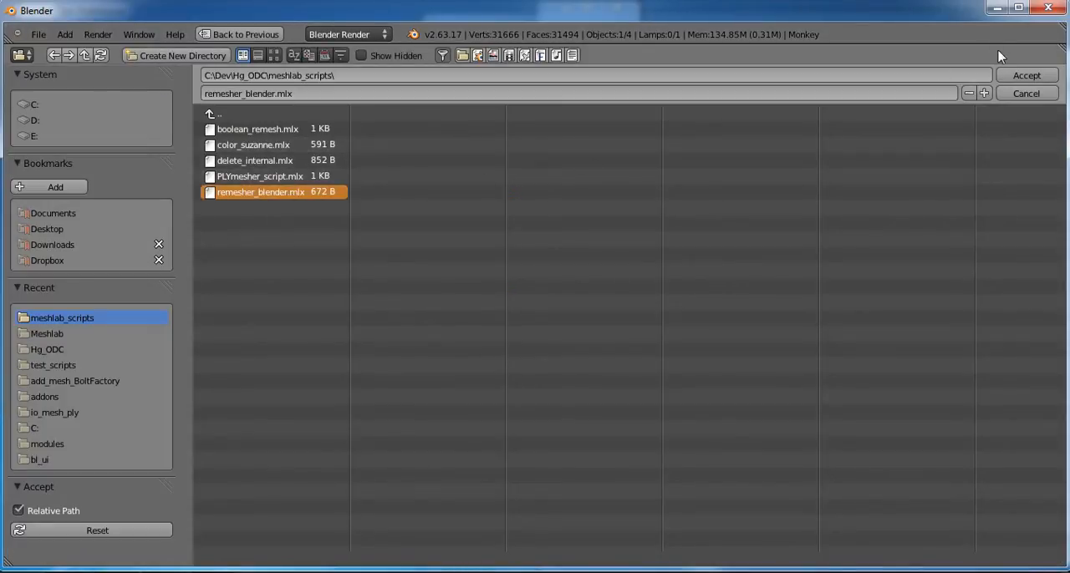
left_click(1016, 77)
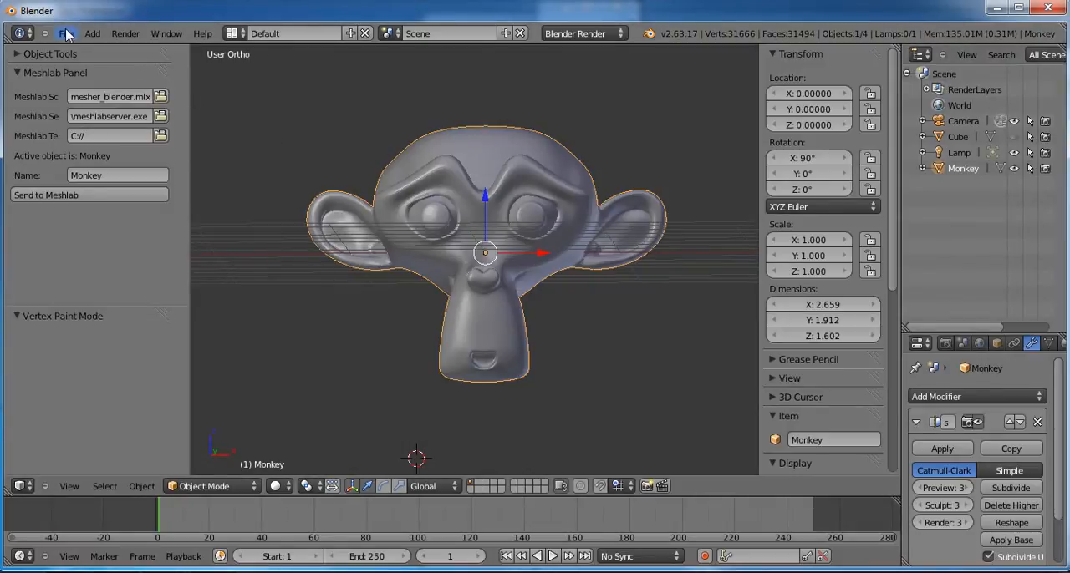
Step: Show the system console, close the User Preferences window, and arrange the console beside the main Blender window
left_click(166, 33)
left_click(190, 86)
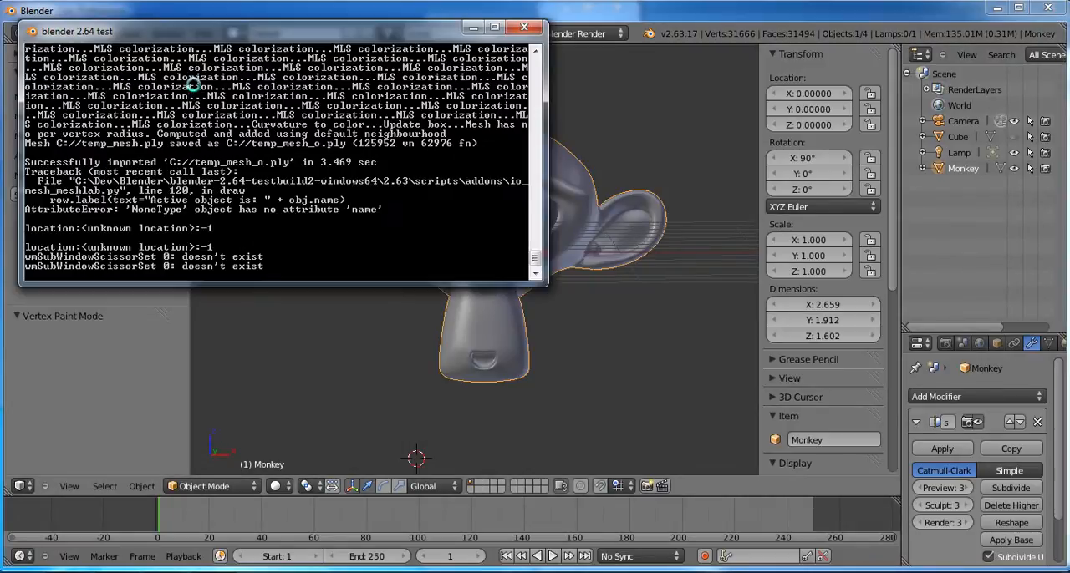
left_click_drag(575, 12, 1069, 12)
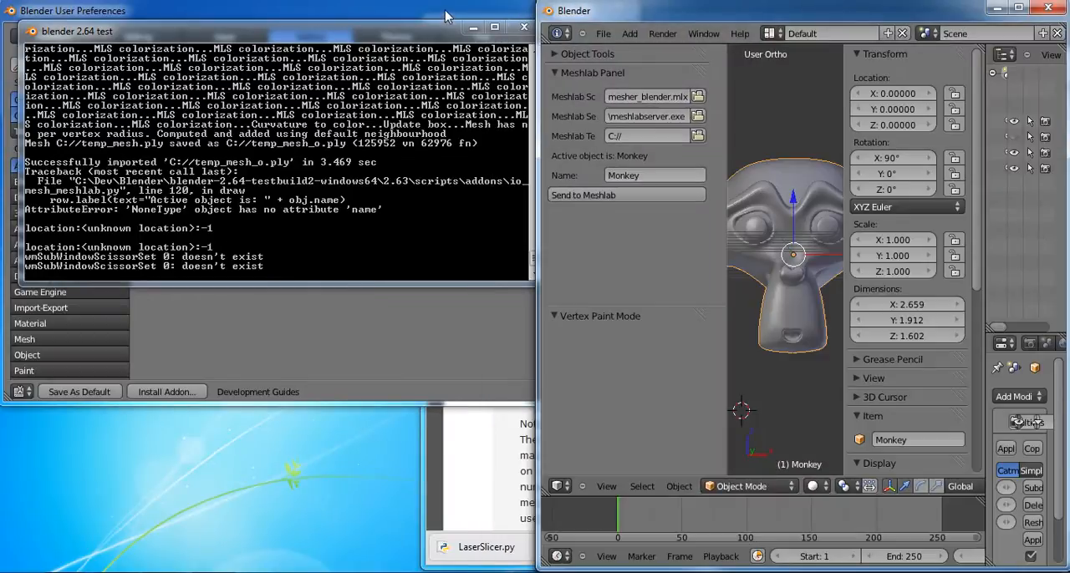
left_click_drag(446, 12, 1, 50)
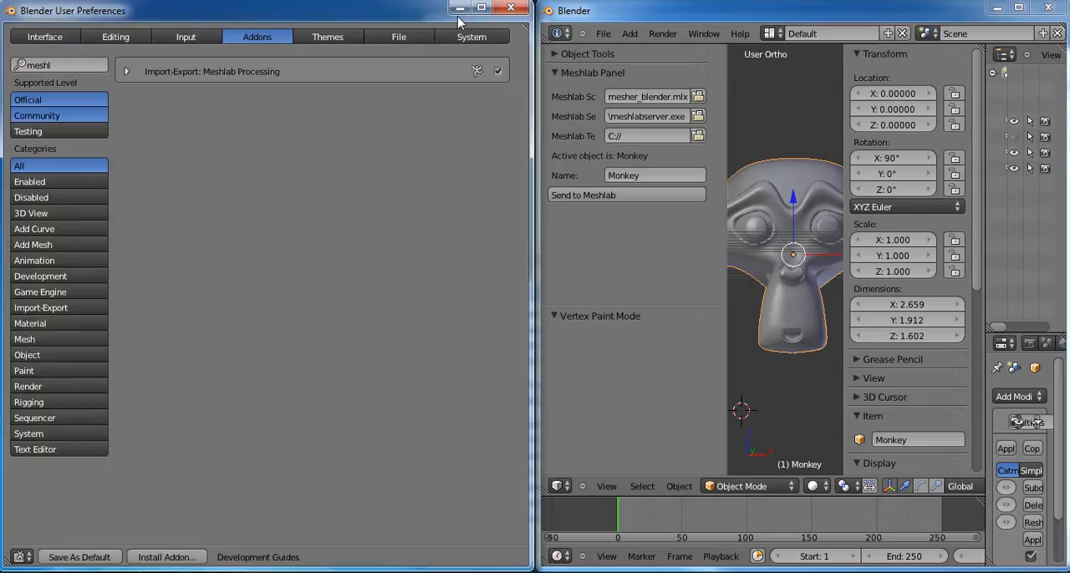
left_click(511, 8)
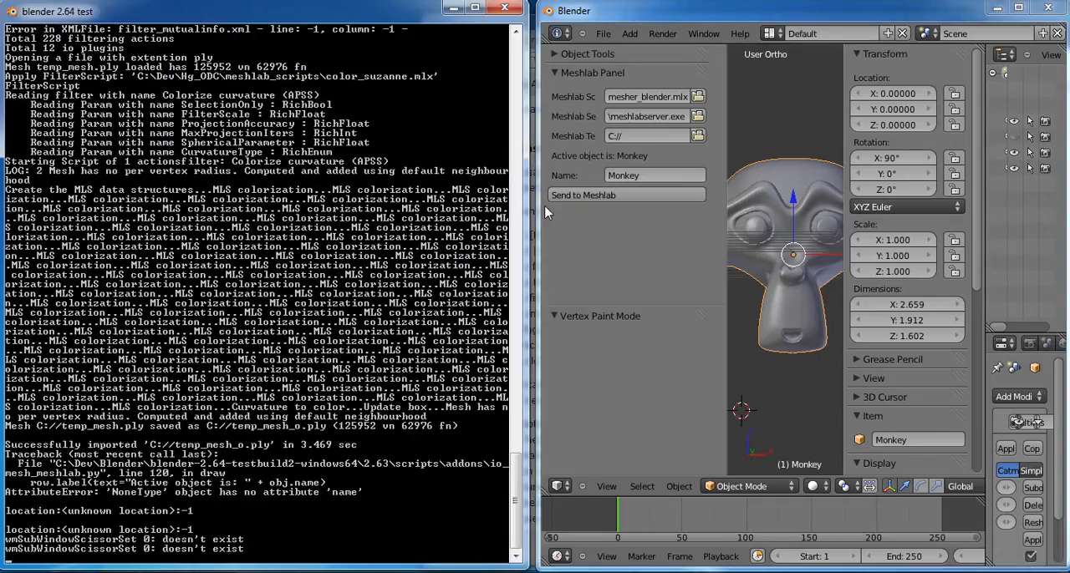
left_click_drag(539, 205, 386, 205)
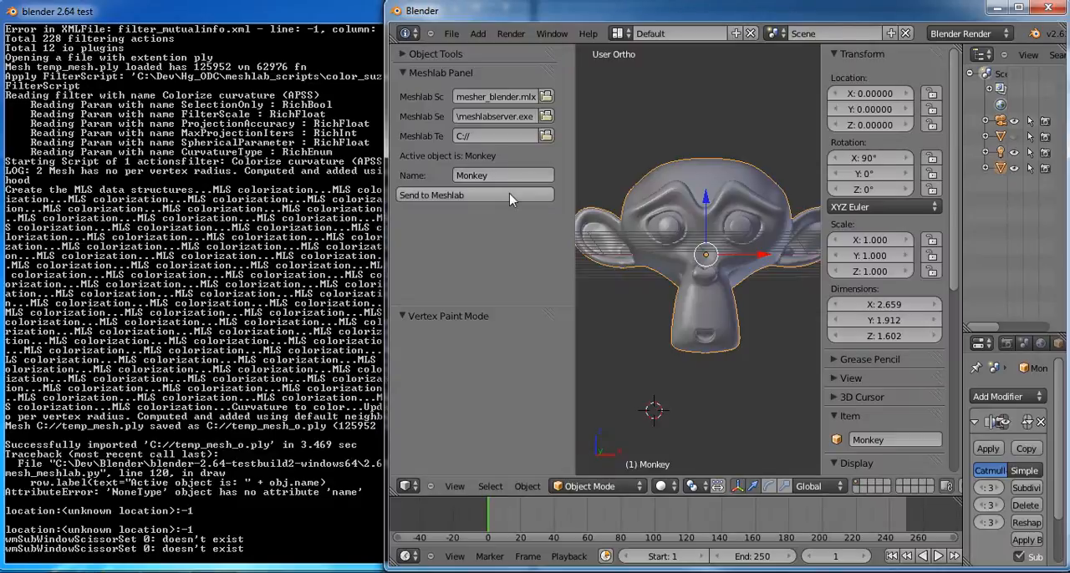
Step: Send the Monkey object to Meshlab for remeshing, then hide the original Monkey and maximize the Blender window
left_click(511, 195)
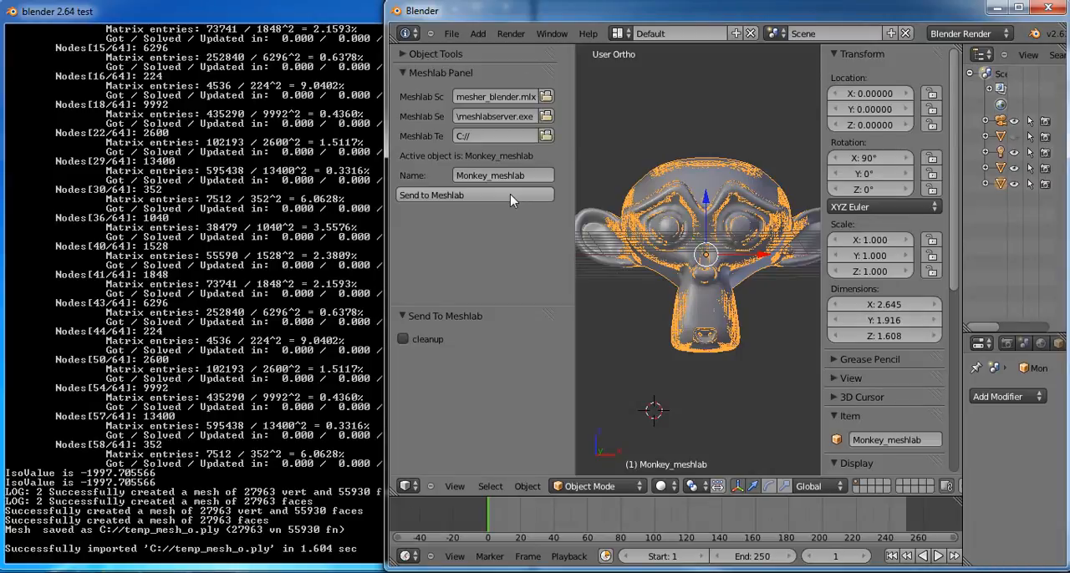
left_click(1018, 8)
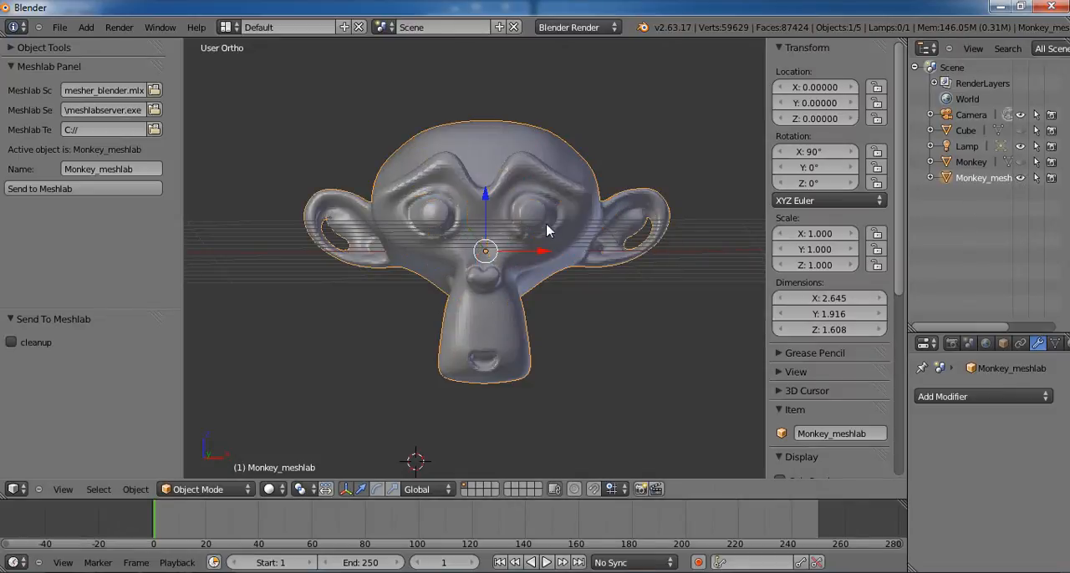
Step: Check the Monkey_meshlab mesh in Edit Mode with Select Non Manifold, then return to Object Mode and inspect its surface
middle_click_drag(567, 216, 395, 234)
scroll(504, 237, "up", 2)
key("Tab")
key("a")
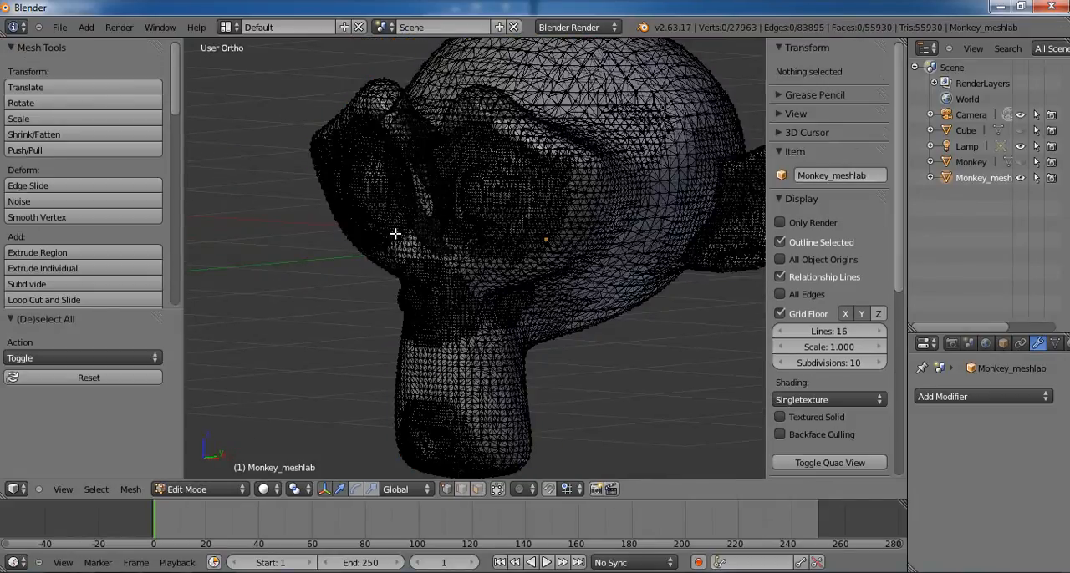
key("space")
type("non")
key("Return")
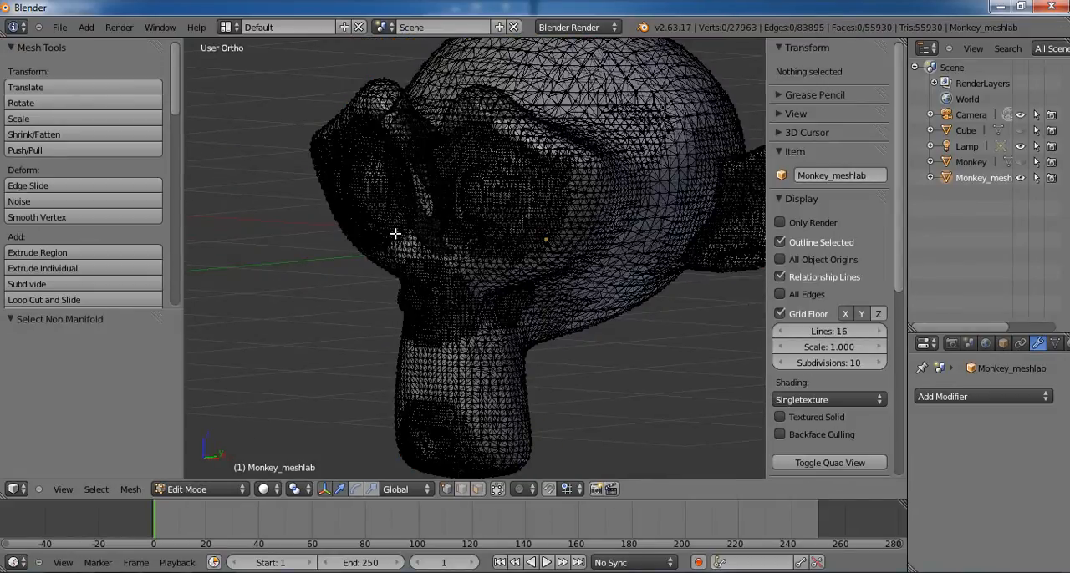
middle_click_drag(395, 234, 507, 243)
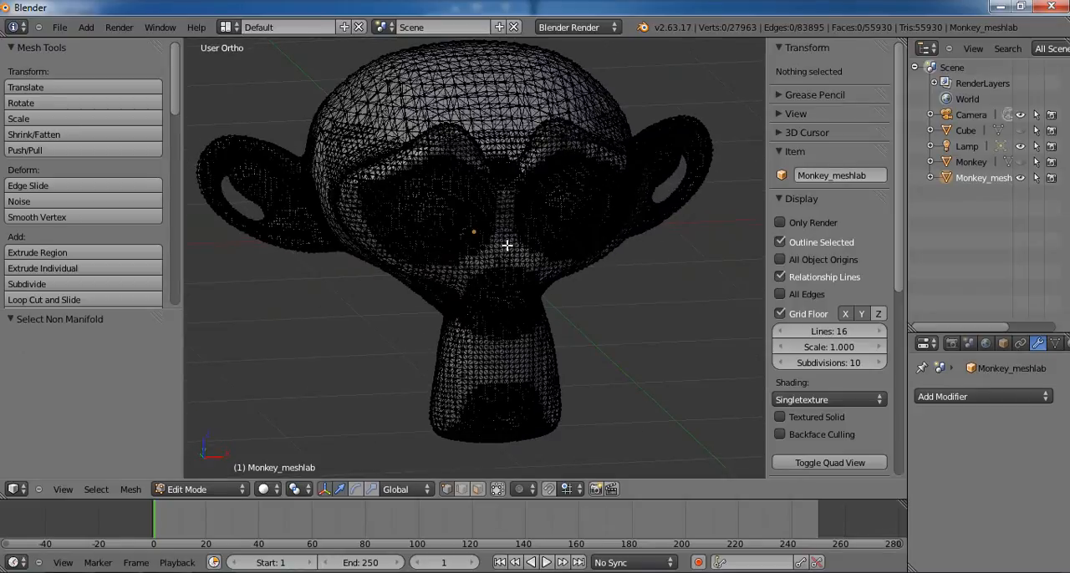
key("Tab")
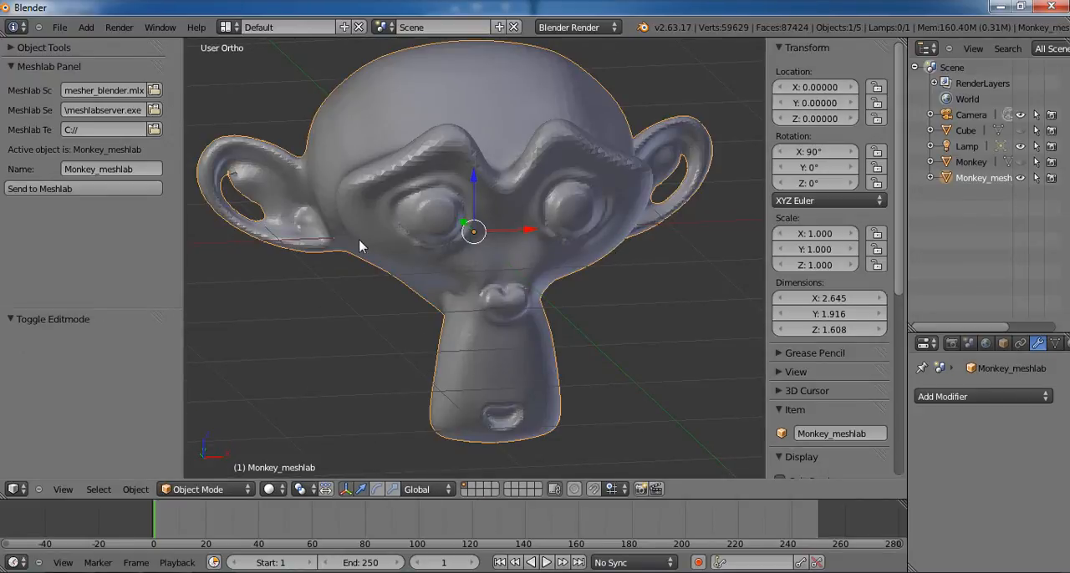
middle_click_drag(359, 240, 342, 321)
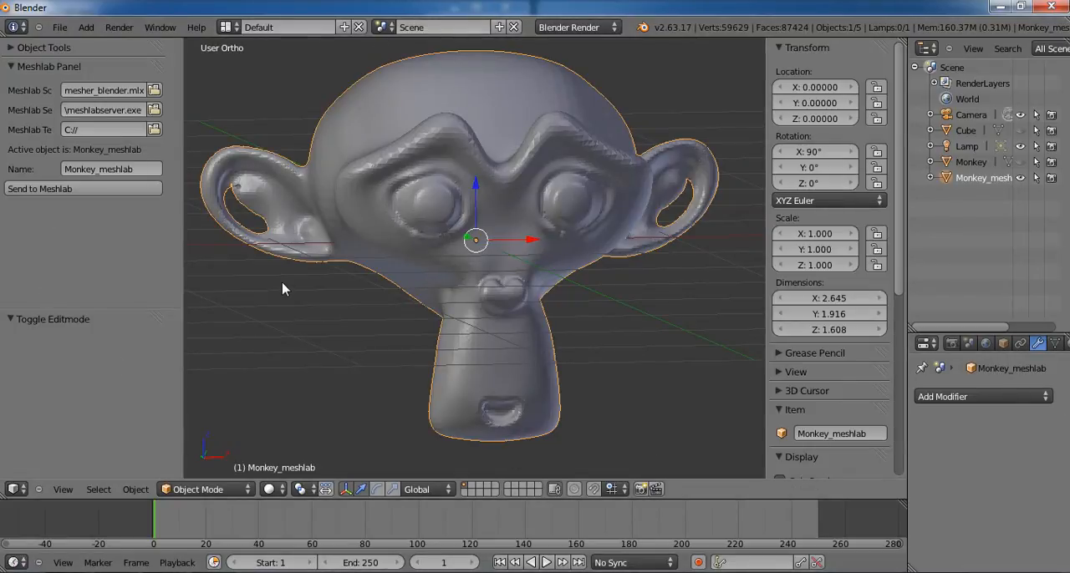
Step: Switch to the web browser and examine the Colorize curvature filter parameters in color_suzanne.mlx
key("alt+Tab")
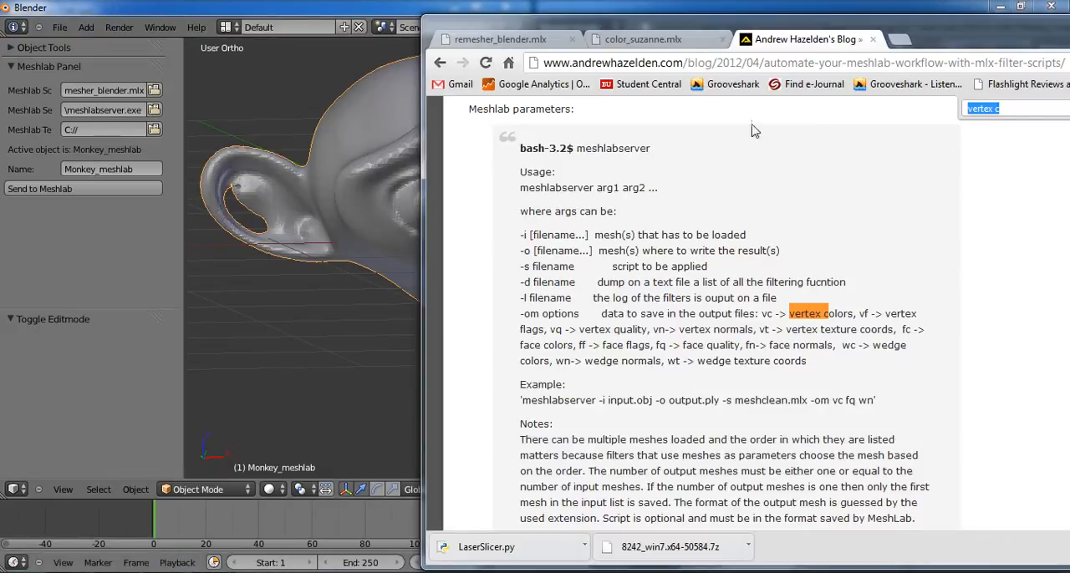
left_click(695, 42)
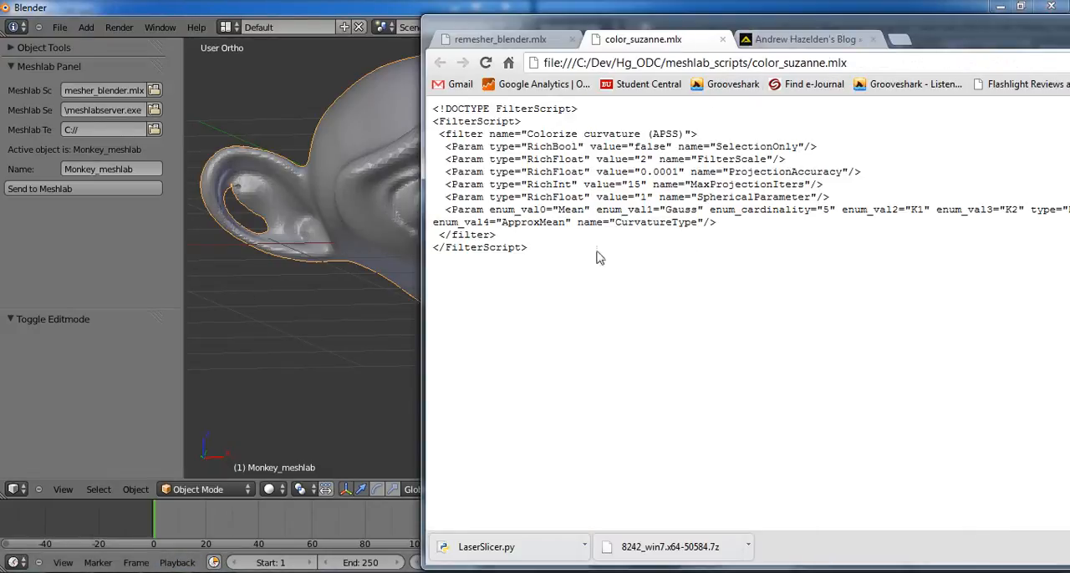
left_click_drag(545, 252, 464, 148)
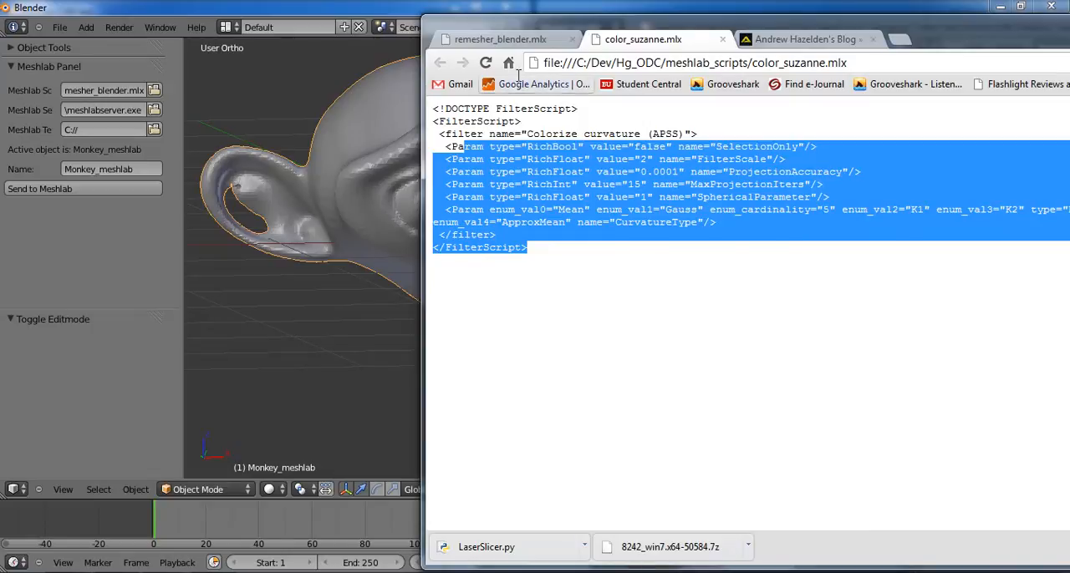
Step: Examine the filter sequence and Poisson reconstruction parameters in remesher_blender.mlx, then minimize the browser
left_click(525, 39)
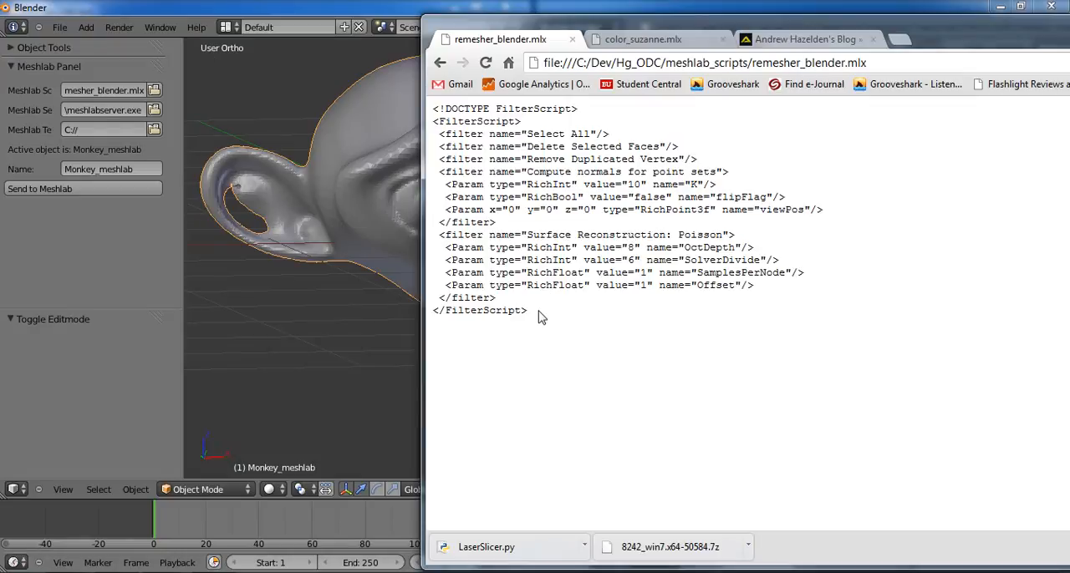
left_click_drag(540, 316, 443, 107)
left_click(599, 323)
left_click_drag(1027, 30, 758, 57)
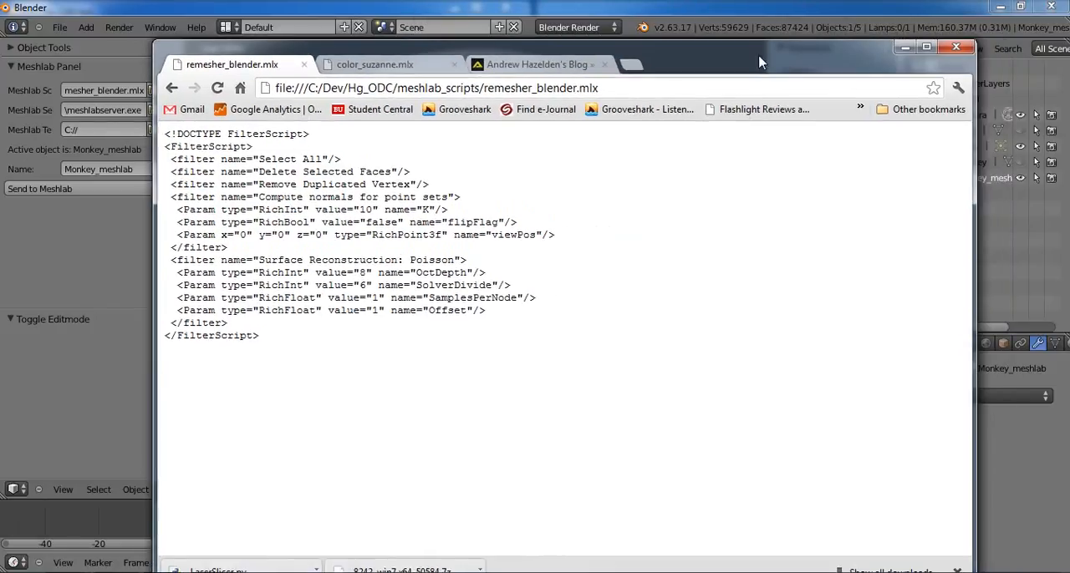
left_click(904, 40)
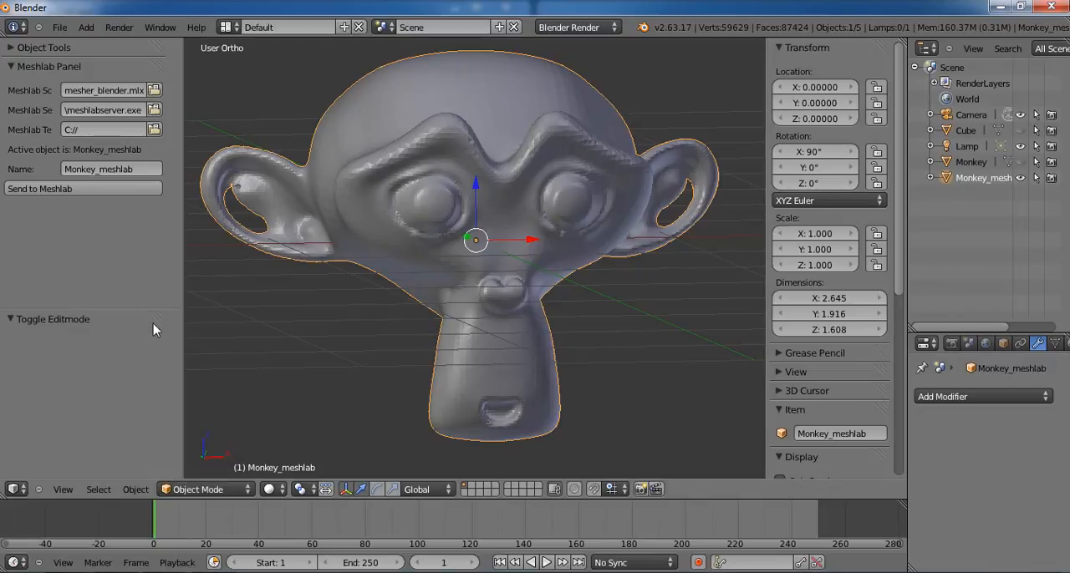
Step: Bring another open window to the front
left_click(279, 572)
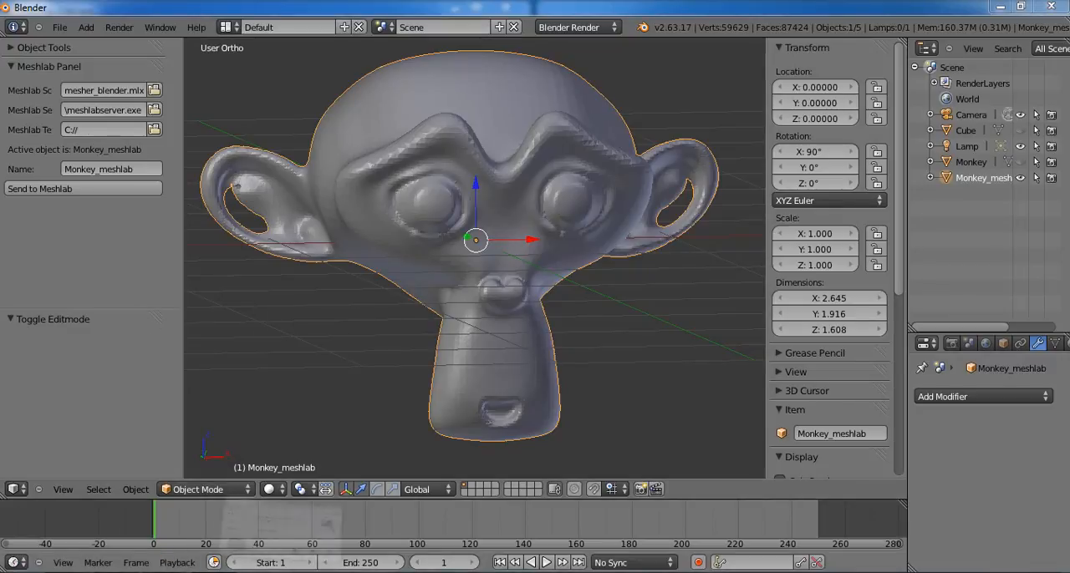